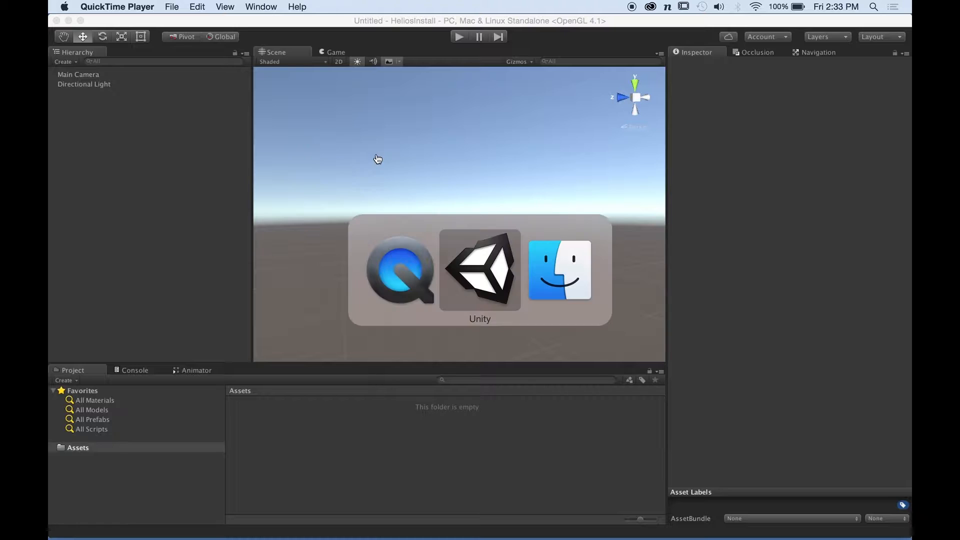
Open the Helios_Beta_1_0_7.unitypackage file from the Desktop folder in a new Finder window
{"action": "key", "text": "super+n"}
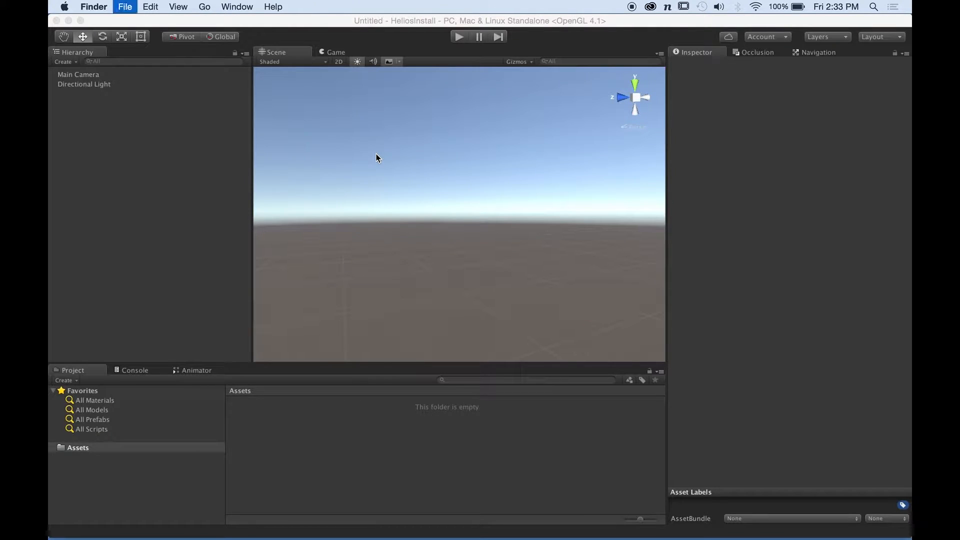
{"action": "left_click", "coordinate": [106, 318]}
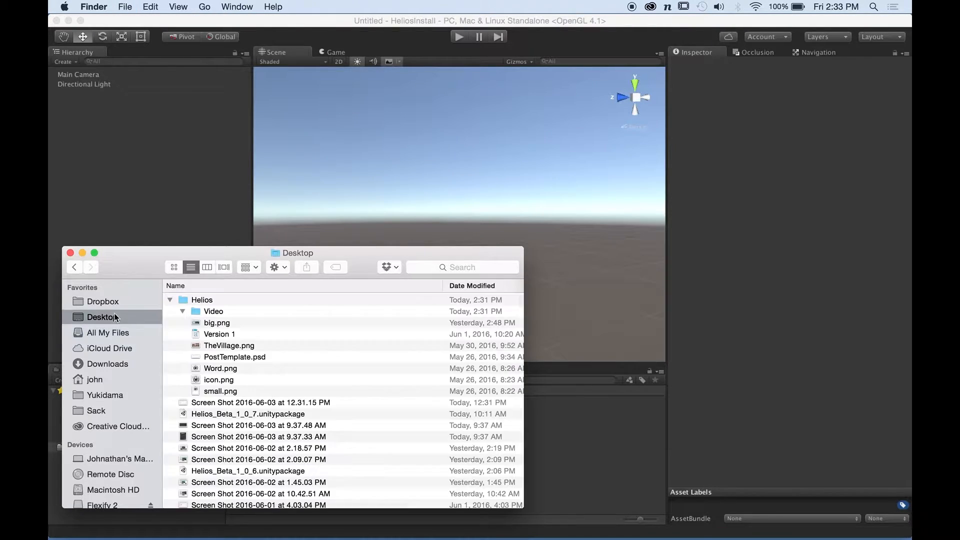
{"action": "double_click", "coordinate": [273, 415]}
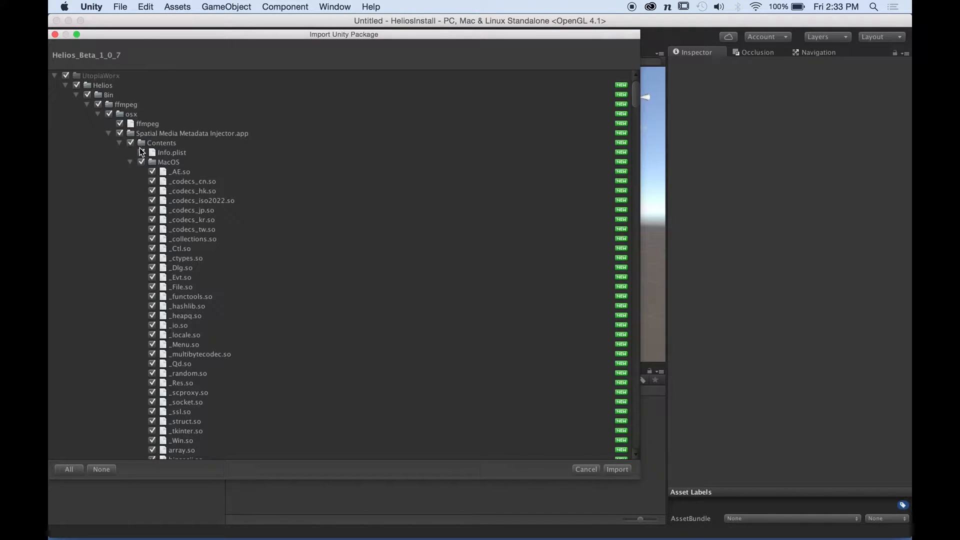
Collapse the osx and win folders under ffmpeg, review the package contents, and import all the items
{"action": "left_click", "coordinate": [98, 115]}
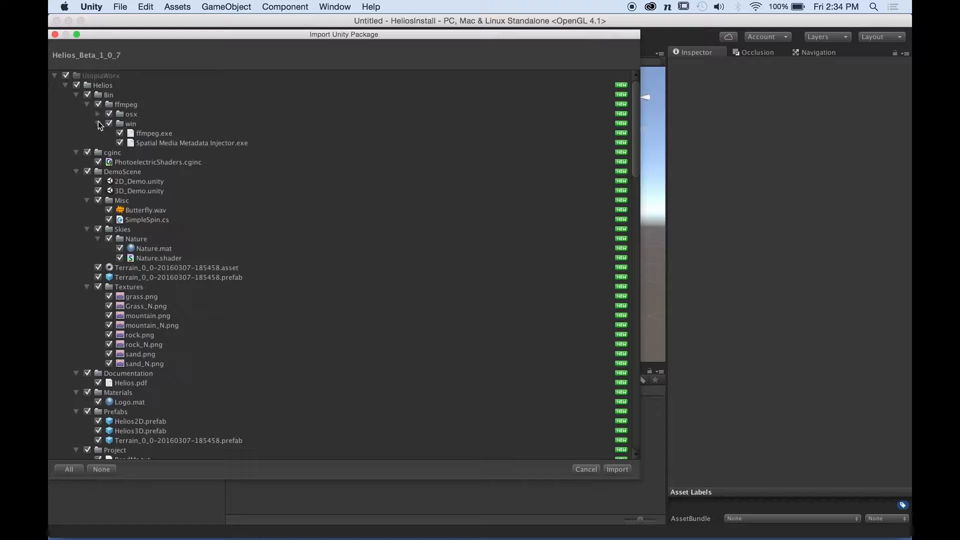
{"action": "left_click", "coordinate": [98, 124]}
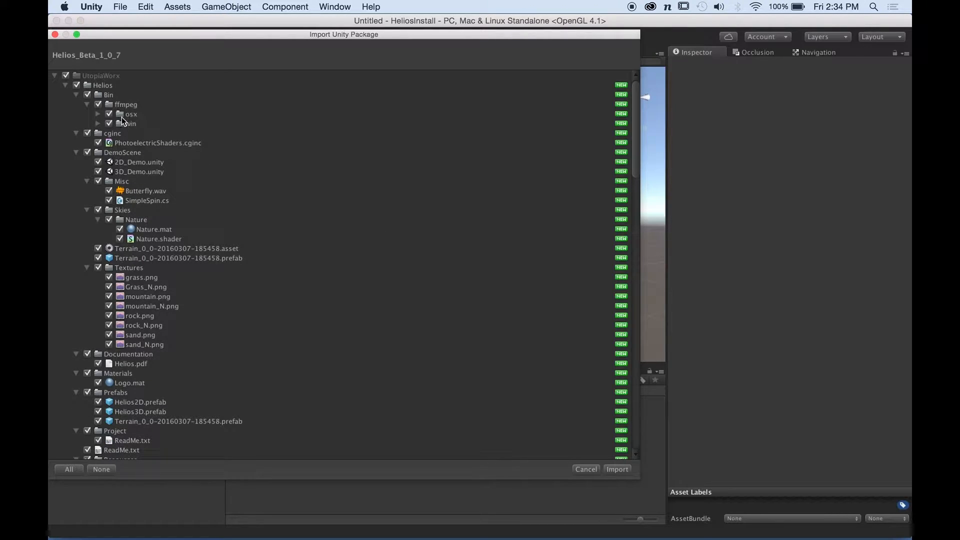
{"action": "scroll", "coordinate": [103, 250], "scroll_direction": "down", "scroll_amount": 10}
{"action": "scroll", "coordinate": [103, 250], "scroll_direction": "down", "scroll_amount": 3}
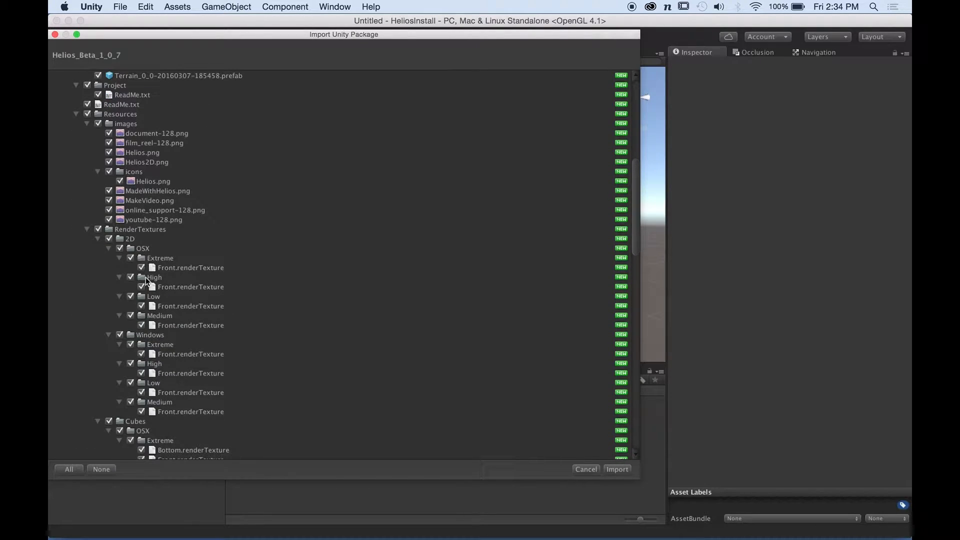
{"action": "scroll", "coordinate": [148, 200], "scroll_direction": "up", "scroll_amount": 10}
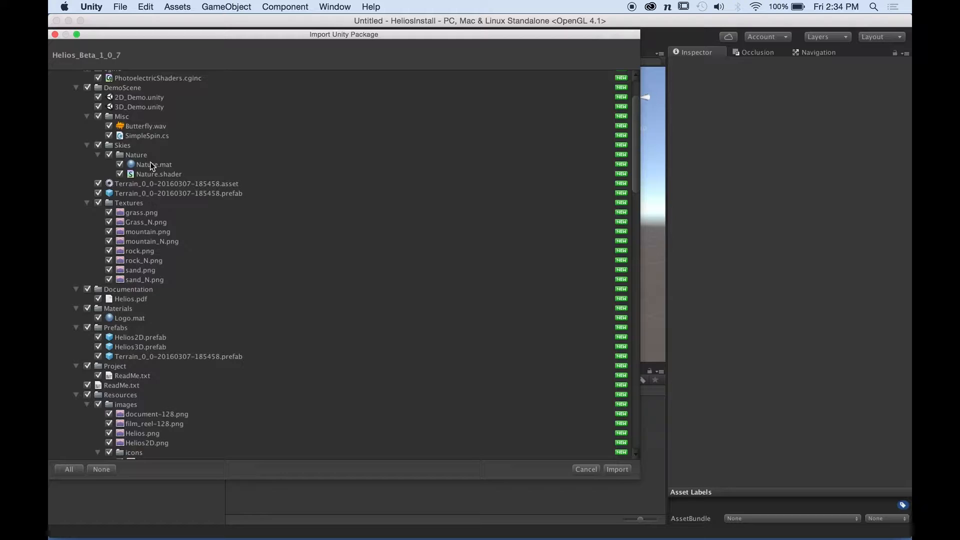
{"action": "scroll", "coordinate": [152, 166], "scroll_direction": "up", "scroll_amount": 3}
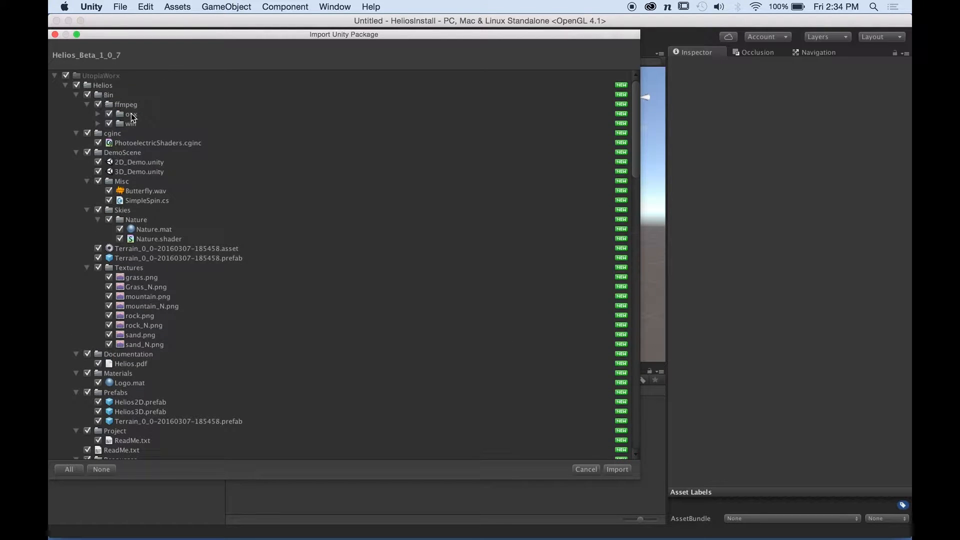
{"action": "scroll", "coordinate": [134, 110], "scroll_direction": "down", "scroll_amount": 12}
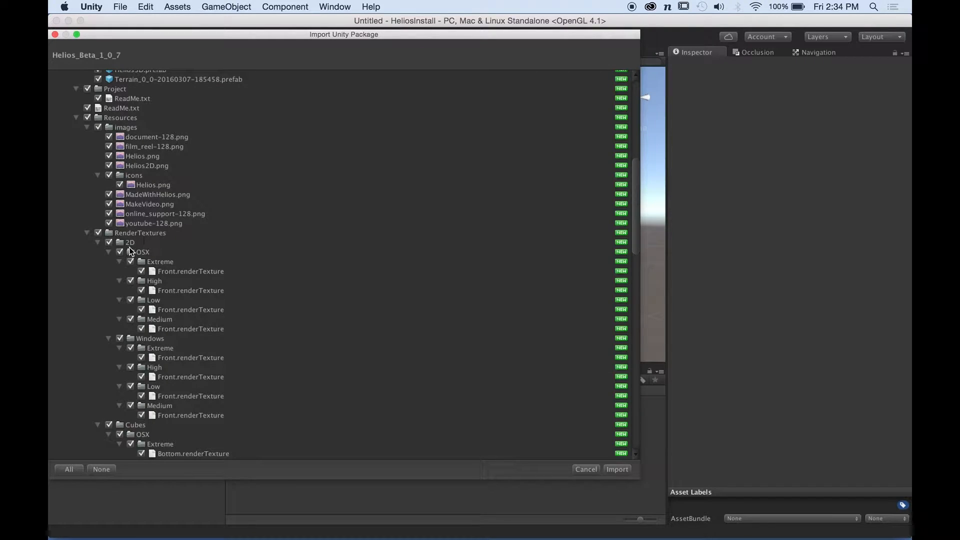
{"action": "scroll", "coordinate": [158, 336], "scroll_direction": "down", "scroll_amount": 6}
{"action": "scroll", "coordinate": [156, 336], "scroll_direction": "down", "scroll_amount": 3}
{"action": "scroll", "coordinate": [157, 336], "scroll_direction": "up", "scroll_amount": 4}
{"action": "scroll", "coordinate": [156, 336], "scroll_direction": "down", "scroll_amount": 6}
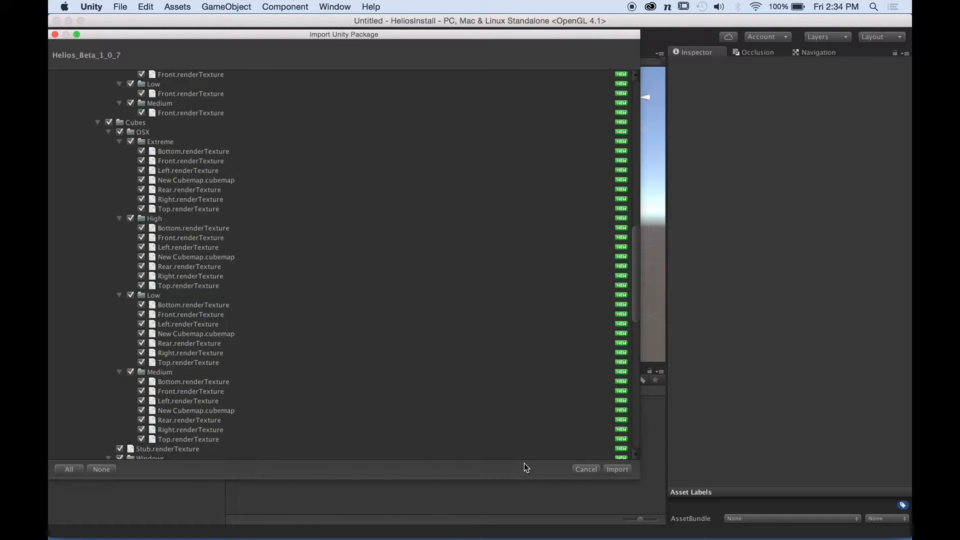
{"action": "left_click", "coordinate": [623, 473]}
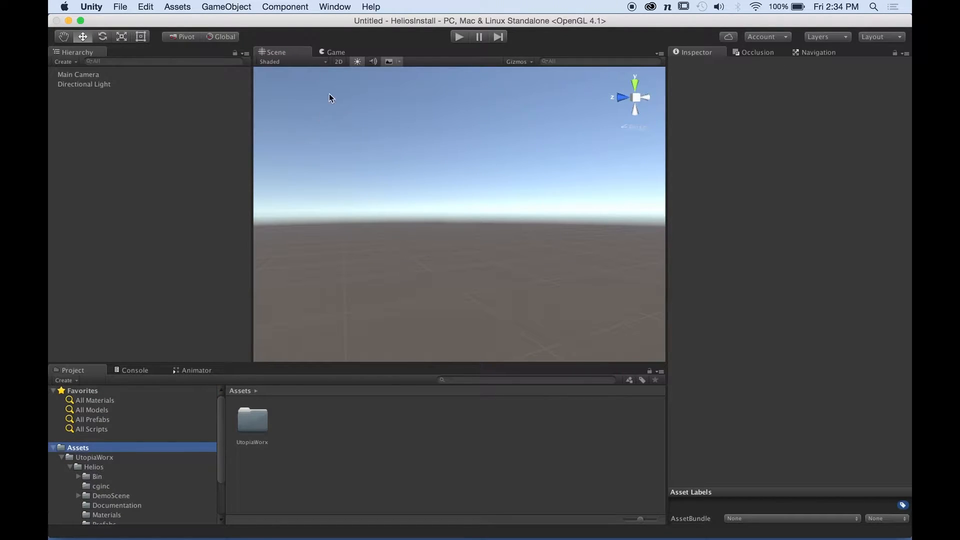
Look at the Helios commands for removing the Windows or OSX resources without running any
{"action": "left_click", "coordinate": [336, 8]}
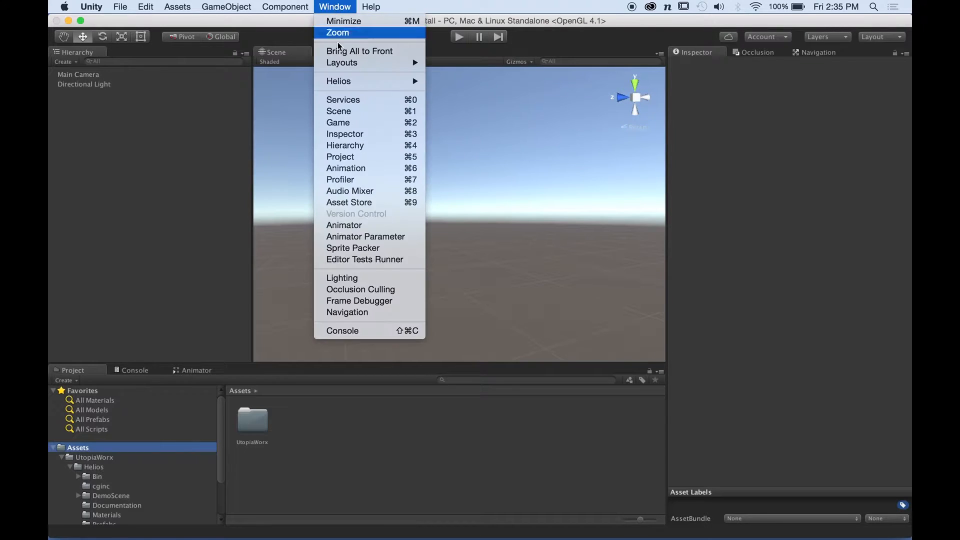
{"action": "mouse_move", "coordinate": [353, 83]}
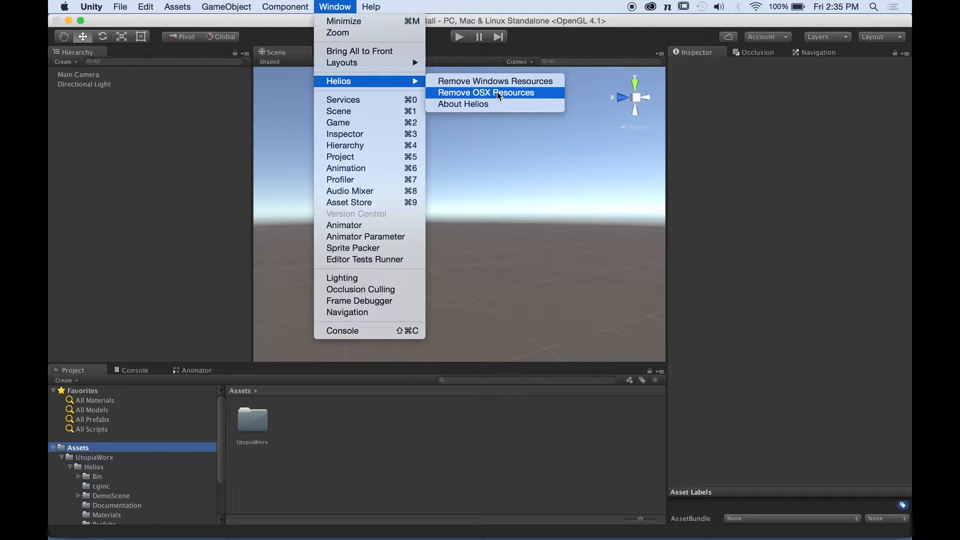
{"action": "left_click", "coordinate": [335, 6]}
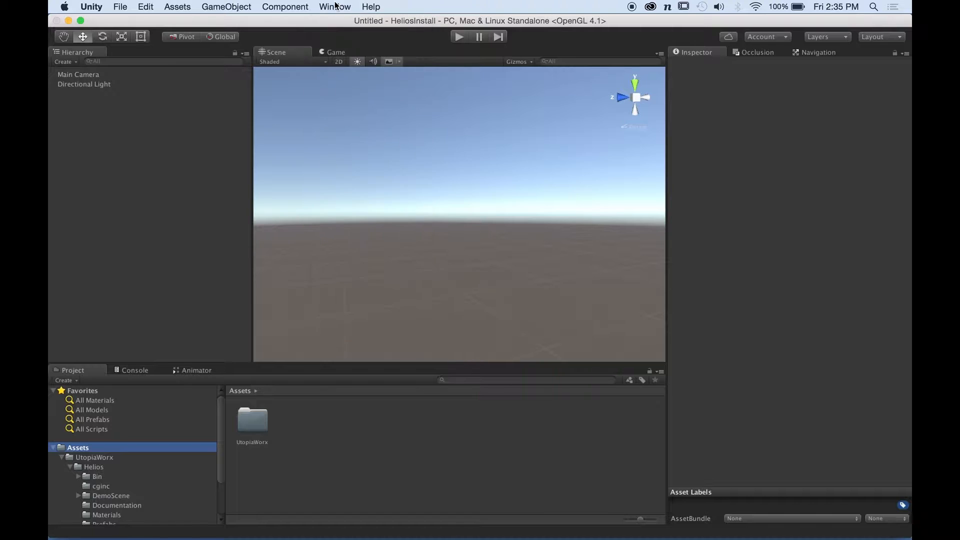
Open the 3D_Demo scene from the Helios DemoScene folder
{"action": "scroll", "coordinate": [116, 474], "scroll_direction": "down", "scroll_amount": 3}
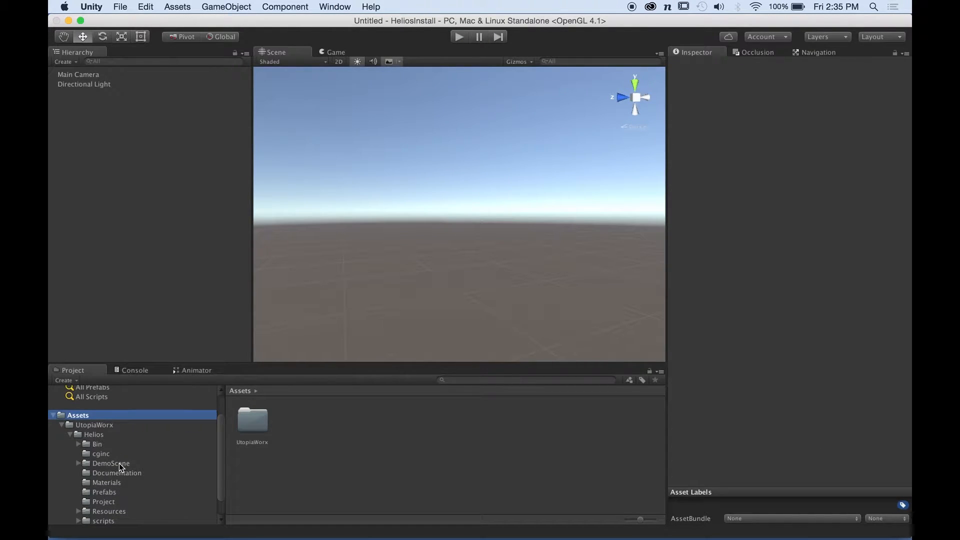
{"action": "left_click", "coordinate": [120, 465]}
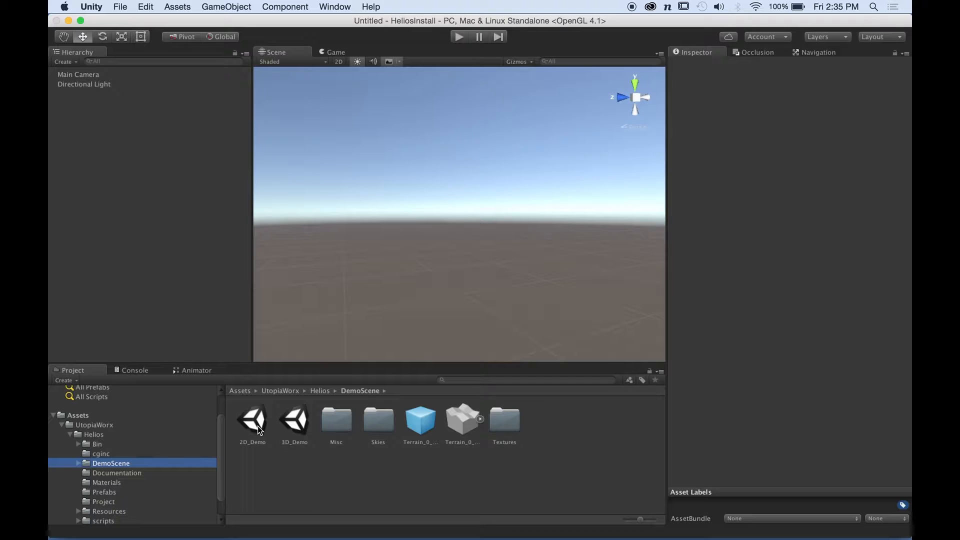
{"action": "left_click", "coordinate": [297, 423]}
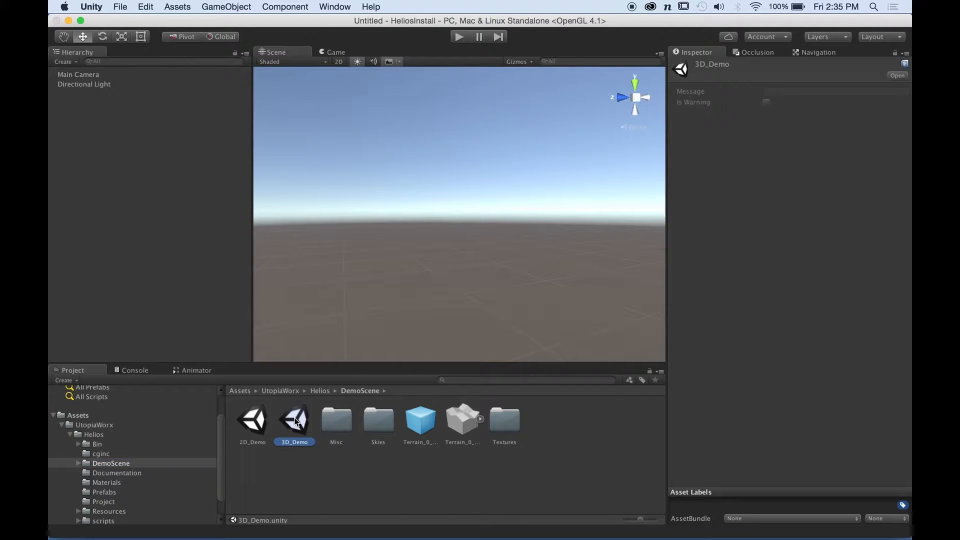
{"action": "double_click", "coordinate": [297, 422]}
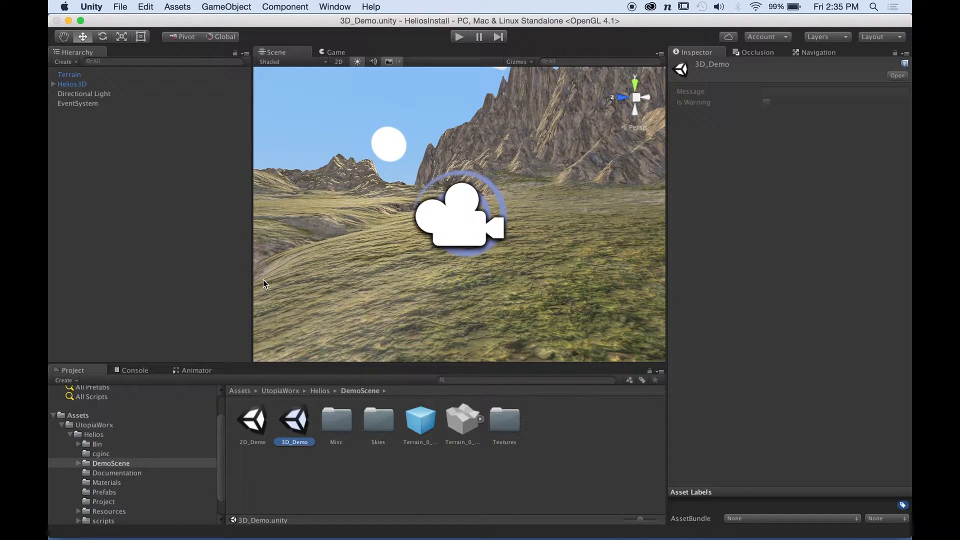
Select the Helios3D object and frame it in the scene to examine the camera rig and its components
{"action": "scroll", "coordinate": [479, 124], "scroll_direction": "down", "scroll_amount": 5}
{"action": "scroll", "coordinate": [479, 124], "scroll_direction": "down", "scroll_amount": 6}
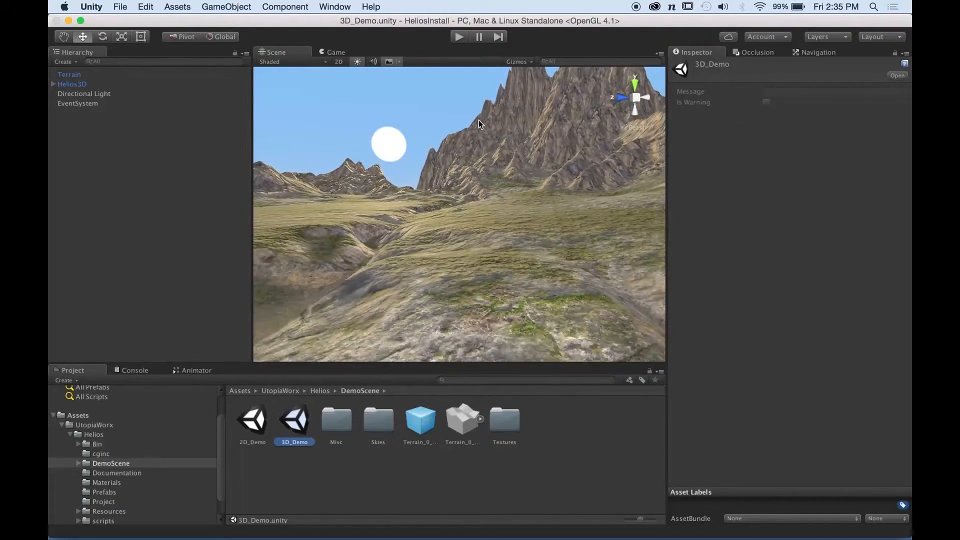
{"action": "scroll", "coordinate": [478, 124], "scroll_direction": "up", "scroll_amount": 5}
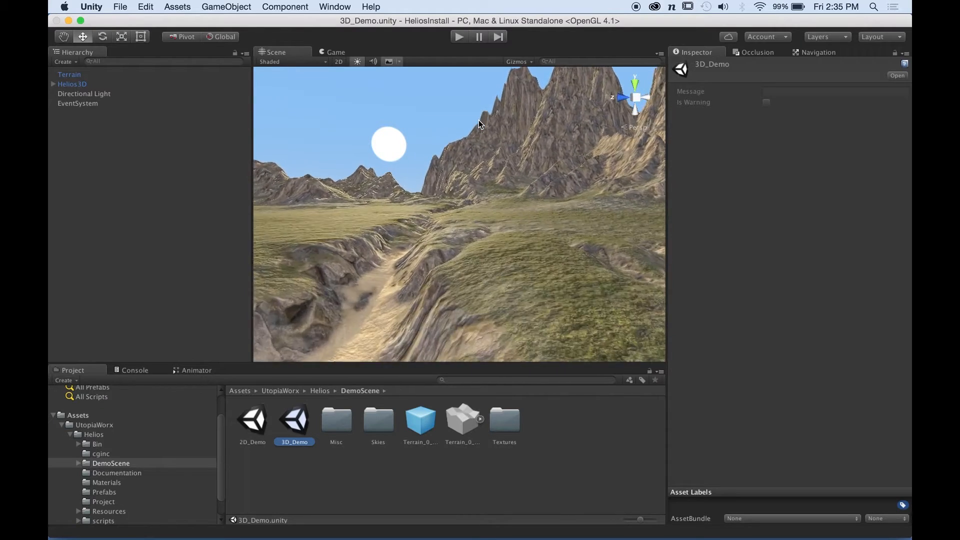
{"action": "left_click", "coordinate": [76, 85]}
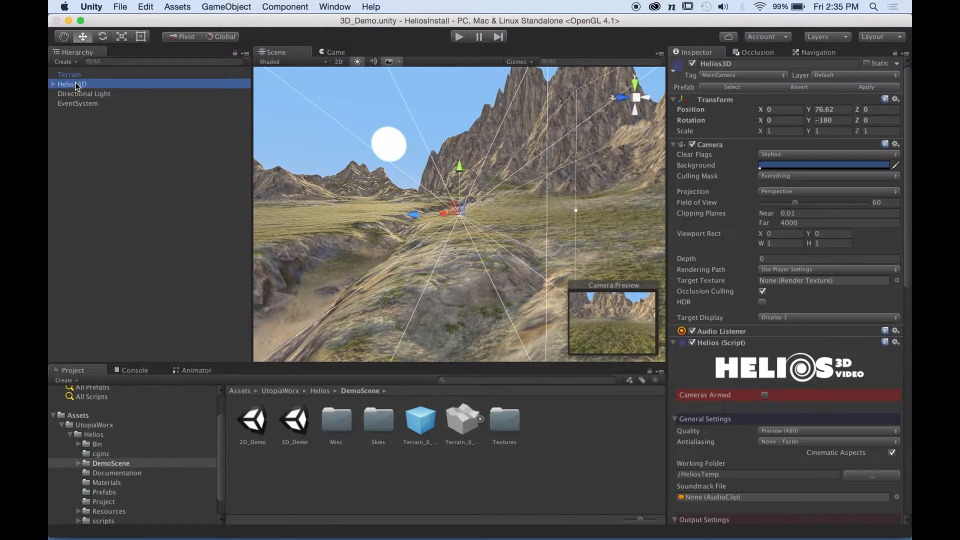
{"action": "double_click", "coordinate": [76, 85]}
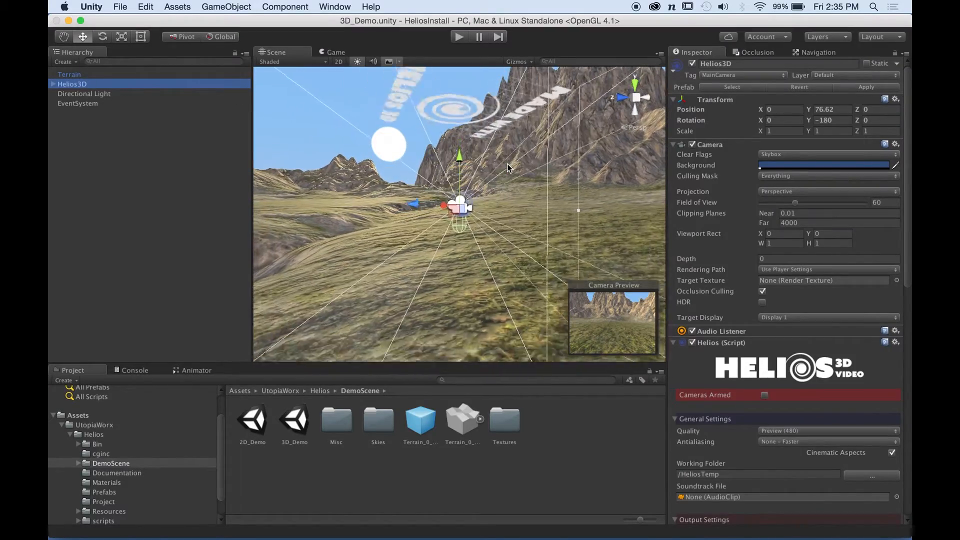
{"action": "left_click_drag", "start_coordinate": [507, 163], "coordinate": [429, 185], "text": "alt"}
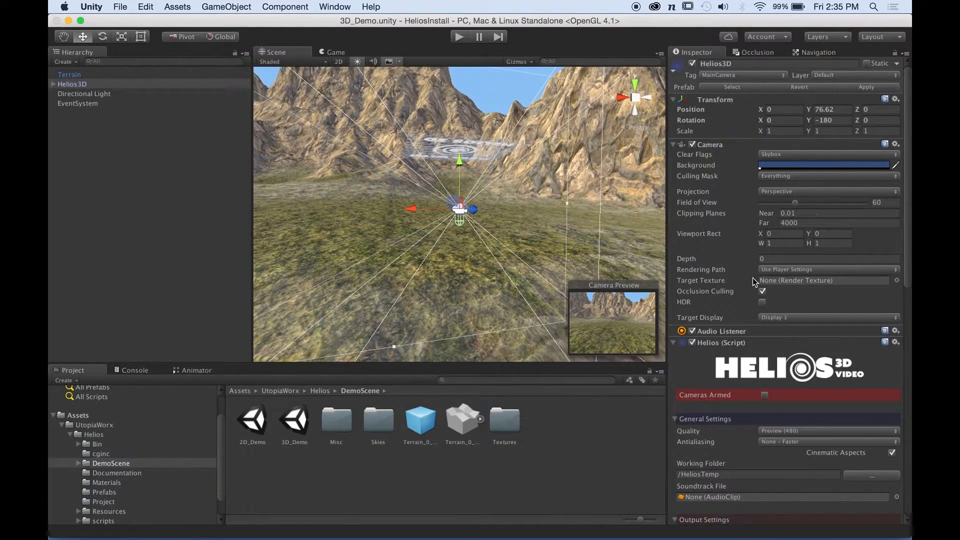
{"action": "scroll", "coordinate": [774, 319], "scroll_direction": "down", "scroll_amount": 3}
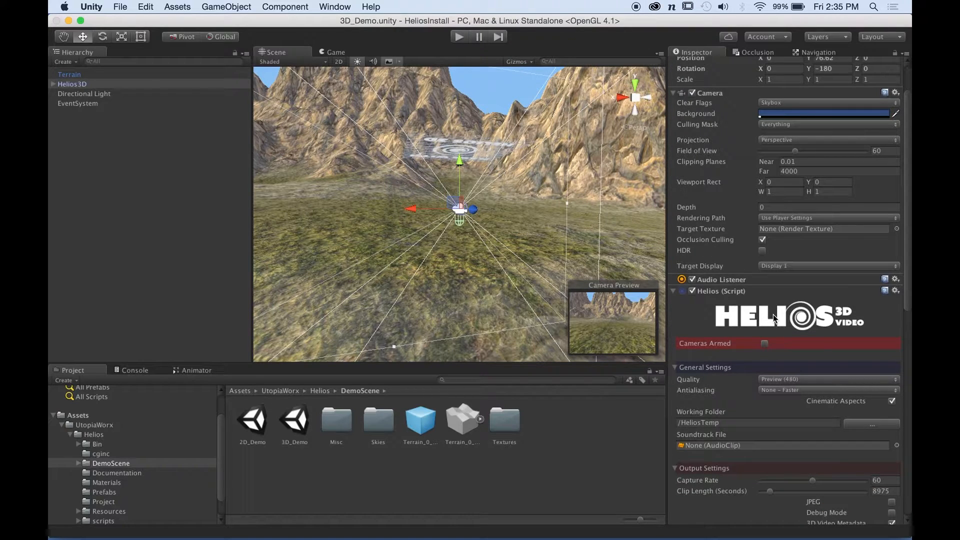
Expand Helios3D and inspect its Logo-Optional and Front child objects
{"action": "left_click", "coordinate": [53, 84]}
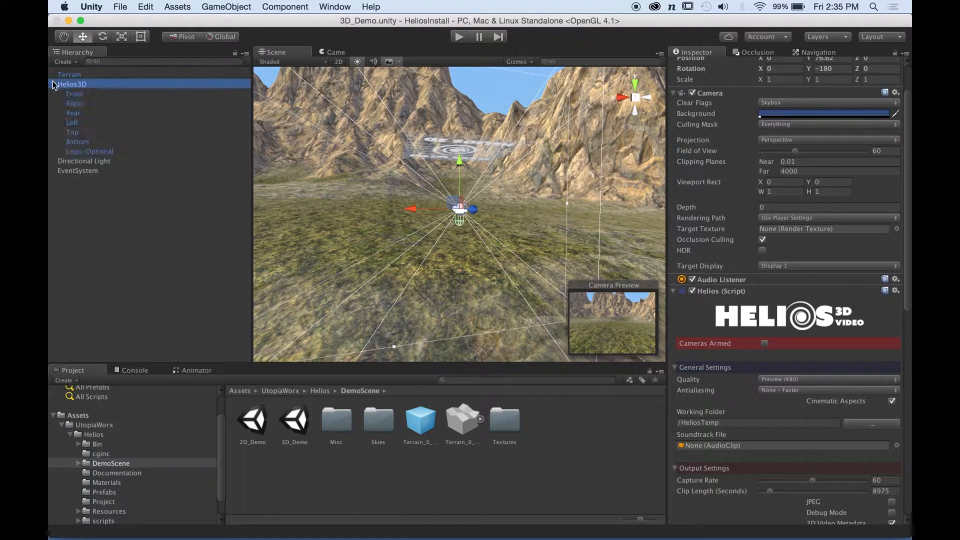
{"action": "left_click", "coordinate": [105, 152]}
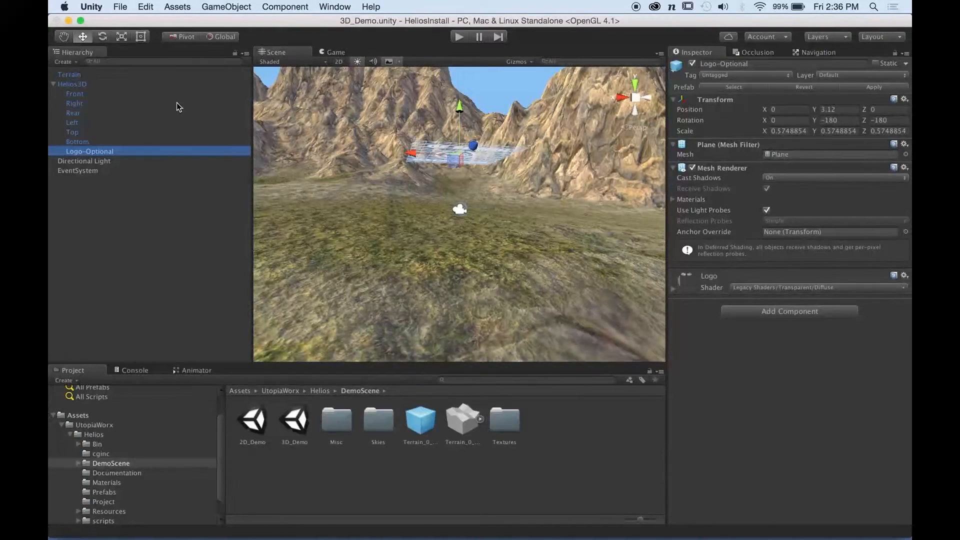
{"action": "left_click", "coordinate": [76, 95]}
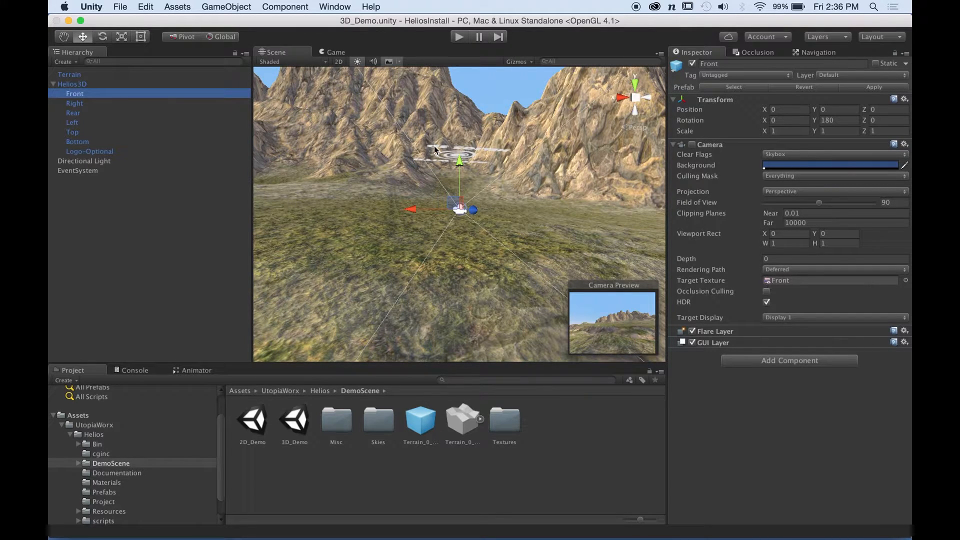
Select the parent Helios3D object and examine its Helios script settings and the Helios Session Recorder options
{"action": "left_click", "coordinate": [74, 84]}
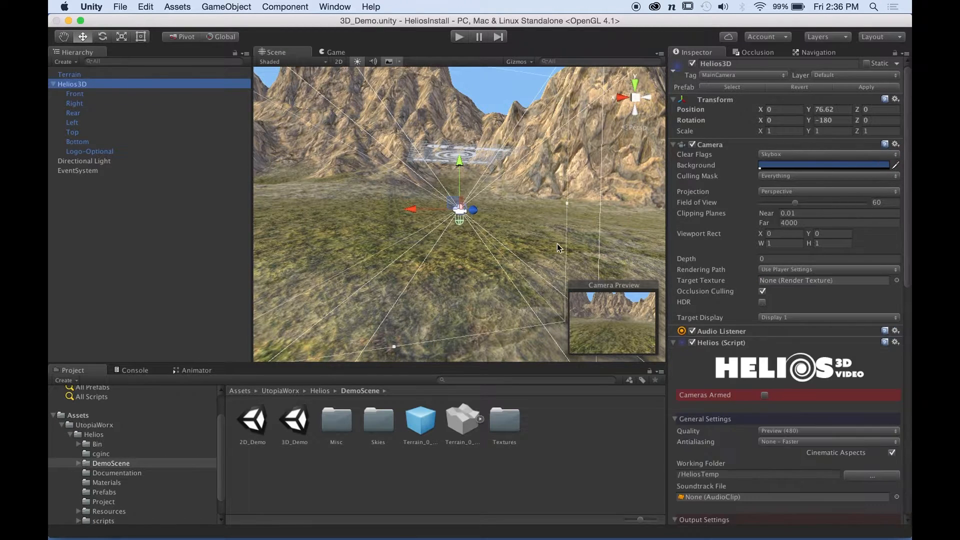
{"action": "scroll", "coordinate": [756, 269], "scroll_direction": "down", "scroll_amount": 4}
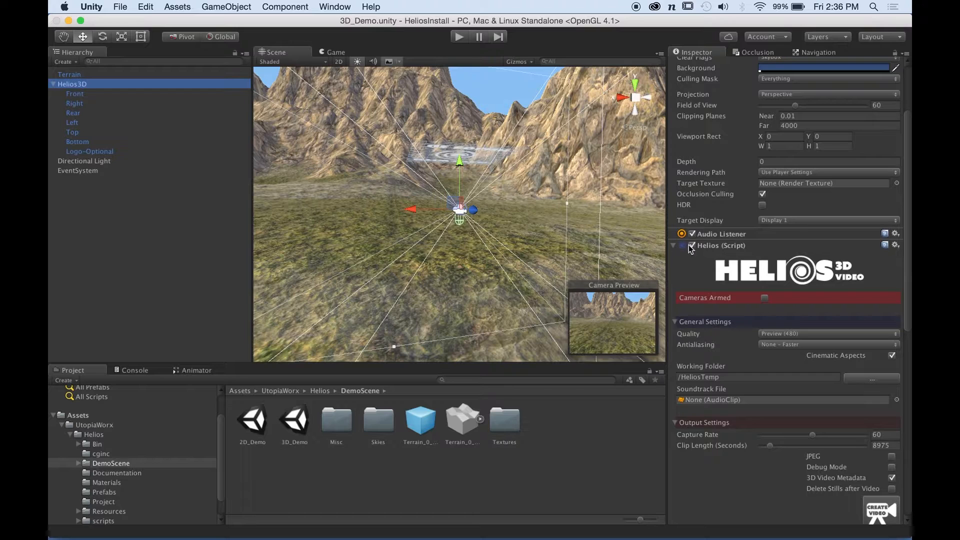
{"action": "scroll", "coordinate": [745, 254], "scroll_direction": "down", "scroll_amount": 5}
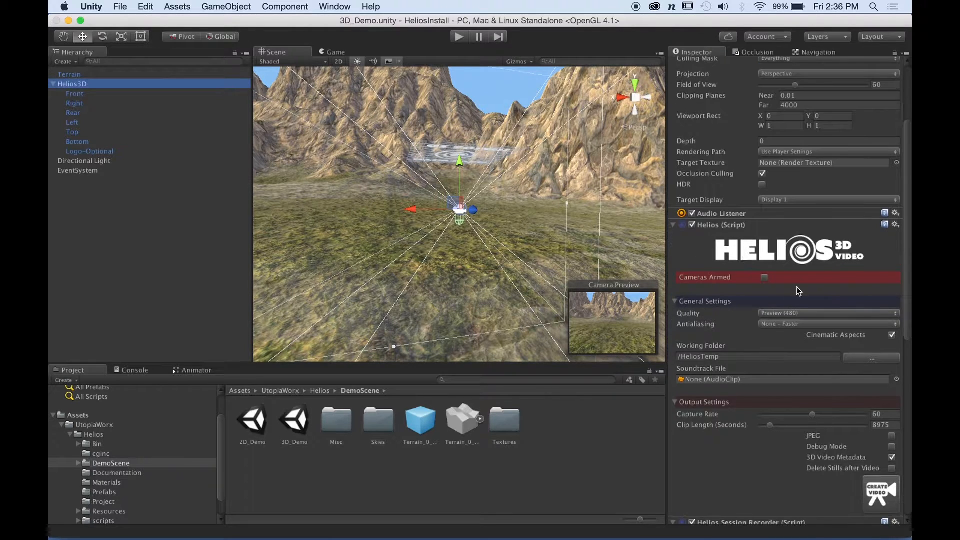
{"action": "scroll", "coordinate": [756, 255], "scroll_direction": "down", "scroll_amount": 3}
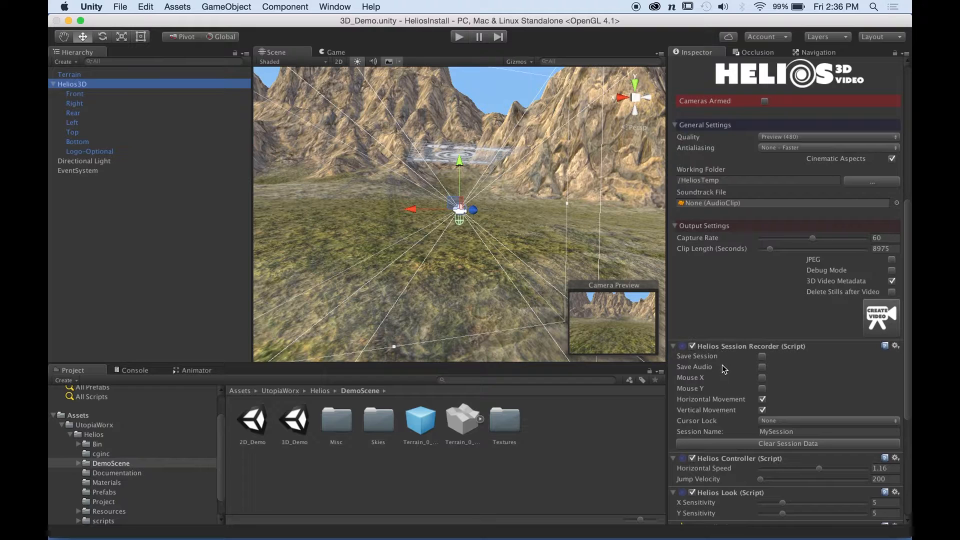
{"action": "mouse_move", "coordinate": [724, 368]}
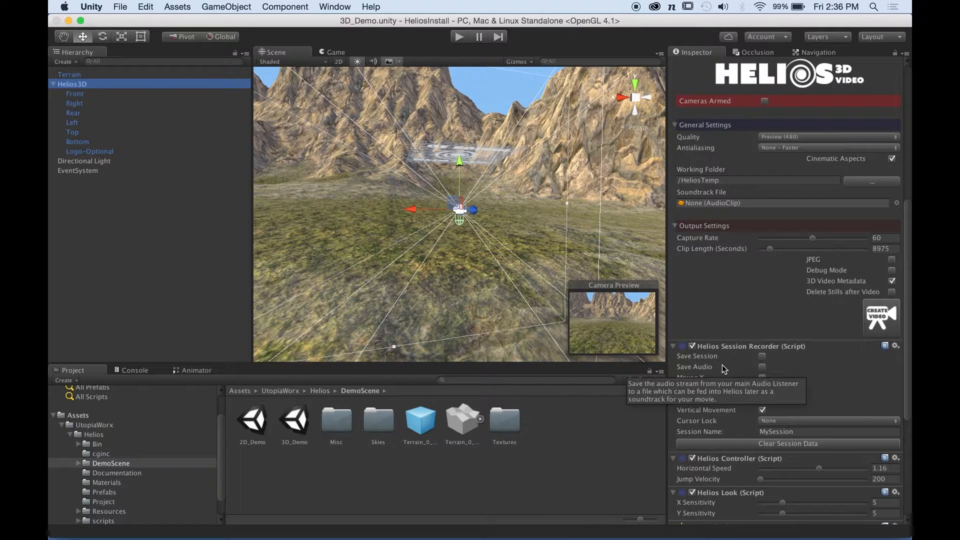
{"action": "scroll", "coordinate": [783, 365], "scroll_direction": "down", "scroll_amount": 3}
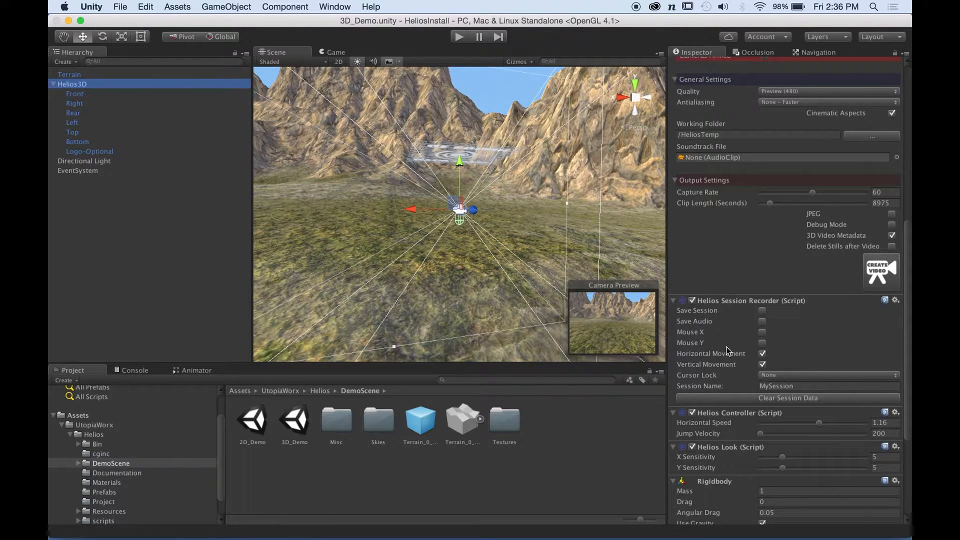
{"action": "scroll", "coordinate": [746, 356], "scroll_direction": "up", "scroll_amount": 3}
{"action": "scroll", "coordinate": [779, 340], "scroll_direction": "down", "scroll_amount": 1}
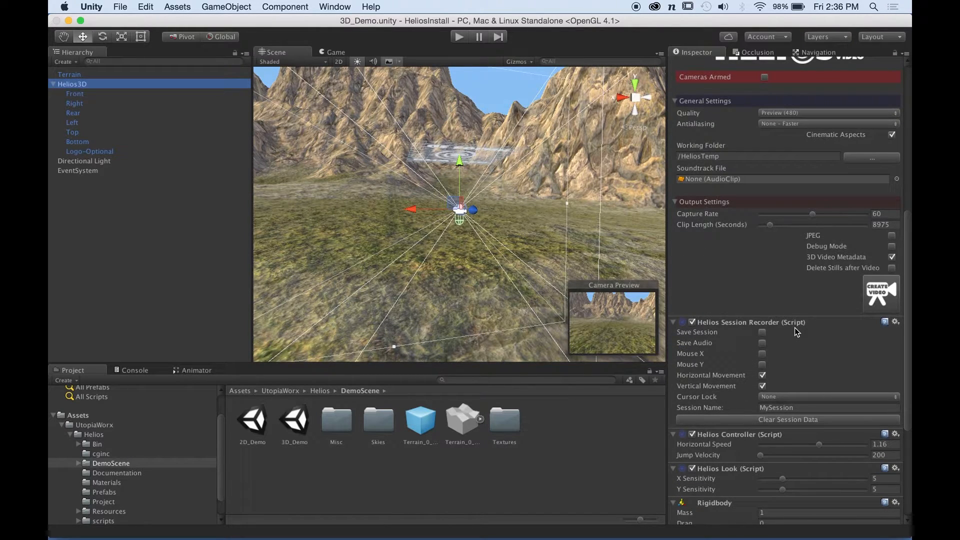
{"action": "scroll", "coordinate": [795, 176], "scroll_direction": "up", "scroll_amount": 4}
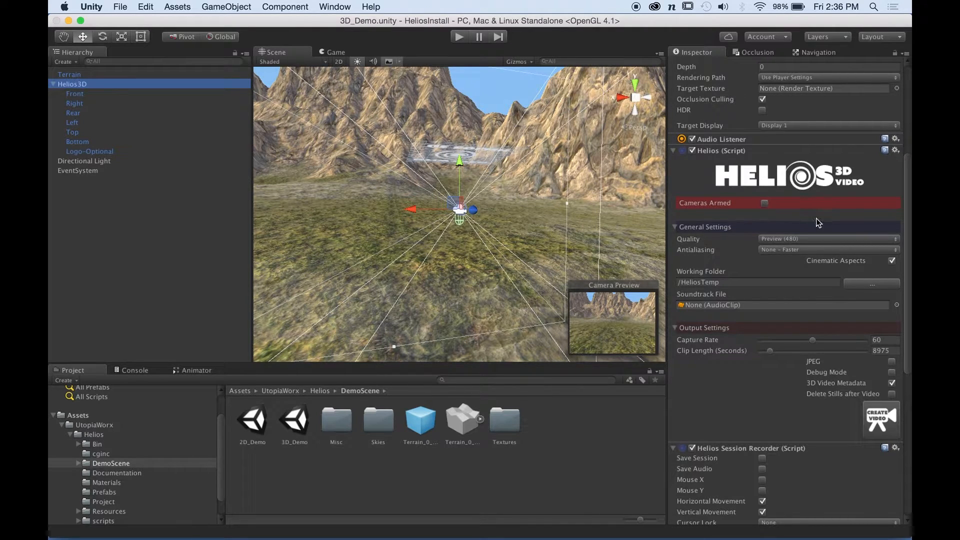
Set the Helios working folder to HeliosTemp on Macintosh HD
{"action": "scroll", "coordinate": [816, 222], "scroll_direction": "up", "scroll_amount": 3}
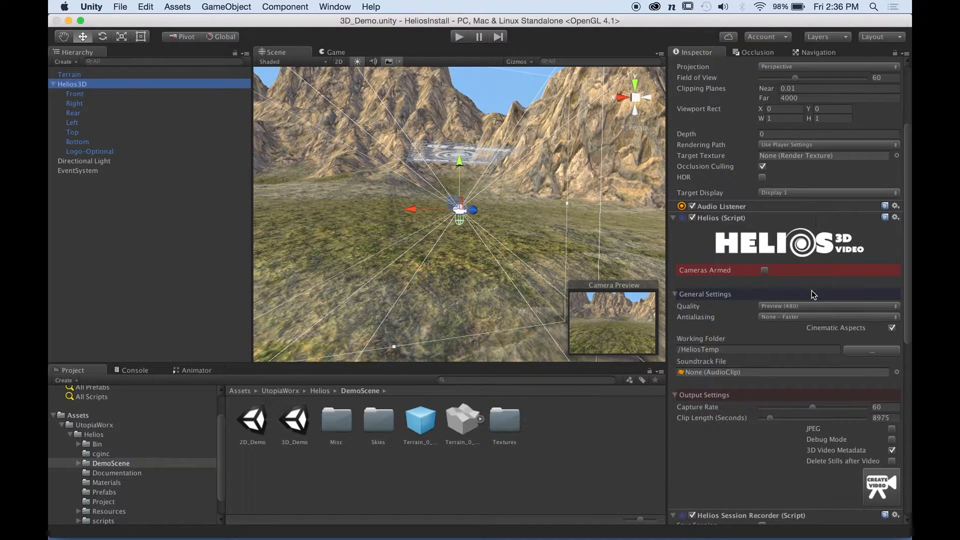
{"action": "left_click", "coordinate": [705, 349]}
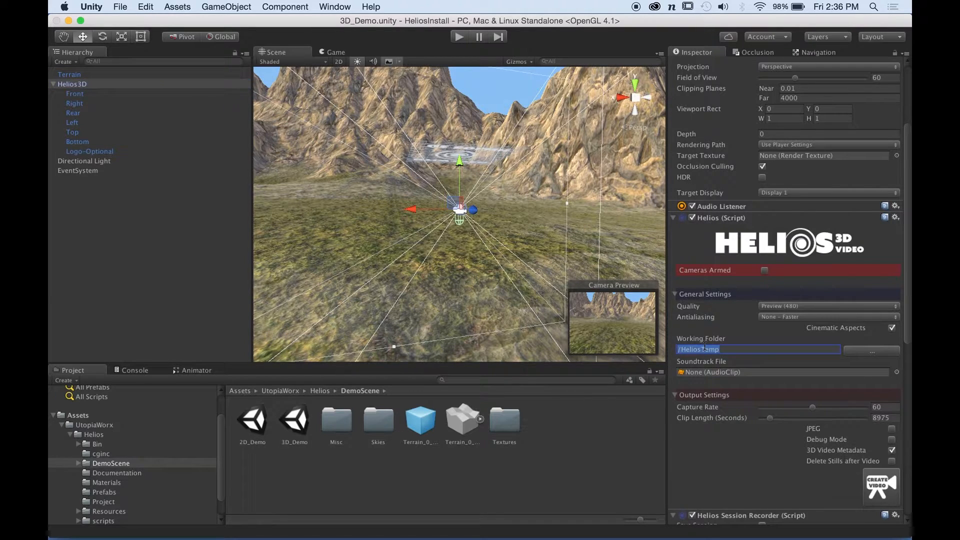
{"action": "left_click", "coordinate": [863, 349]}
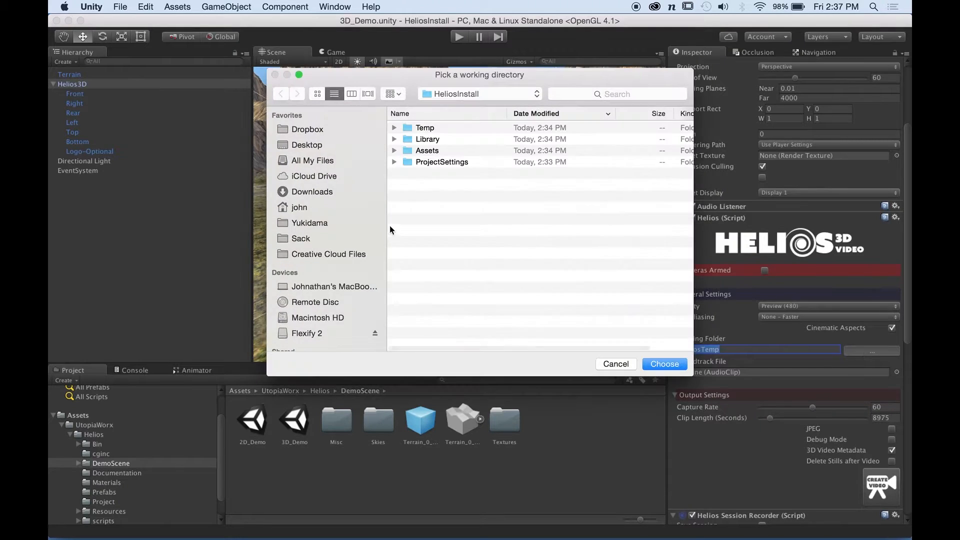
{"action": "left_click", "coordinate": [320, 317]}
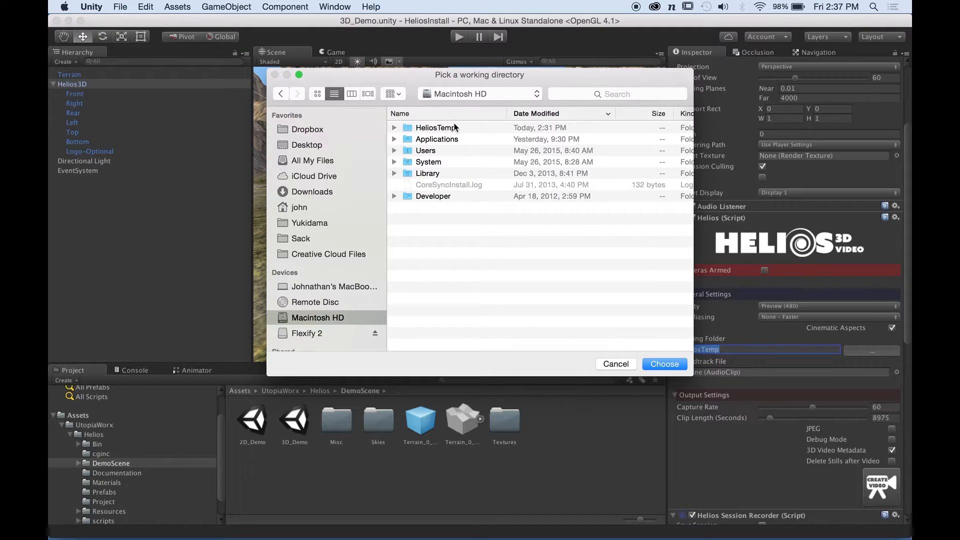
{"action": "double_click", "coordinate": [436, 128]}
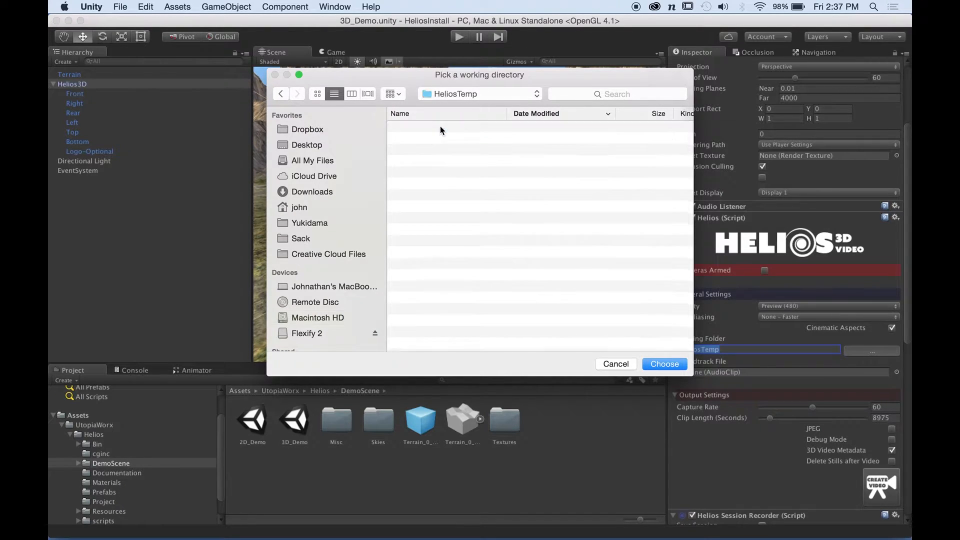
{"action": "left_click", "coordinate": [664, 363]}
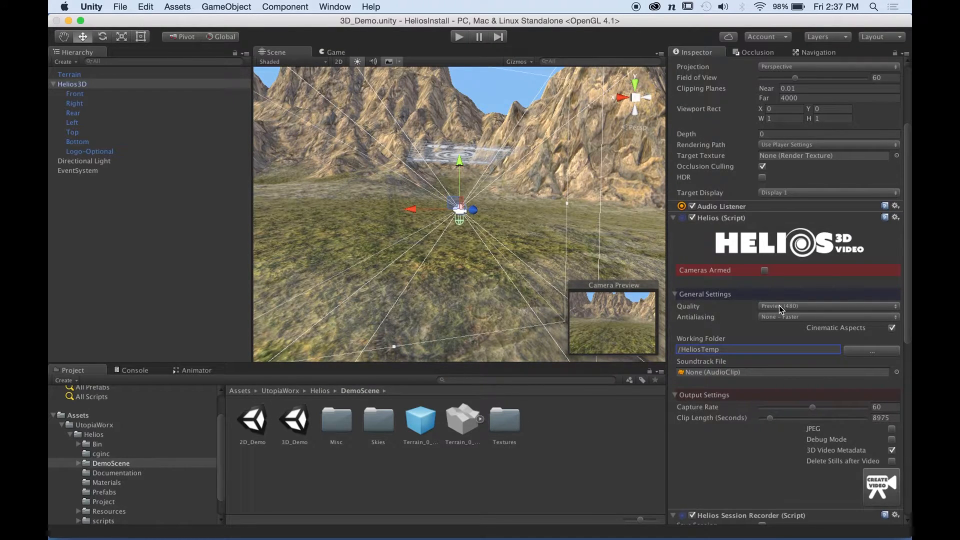
Arm the Helios cameras and play the scene briefly to capture test frames, stopping playback after a few seconds
{"action": "left_click", "coordinate": [765, 271]}
{"action": "left_click", "coordinate": [764, 271]}
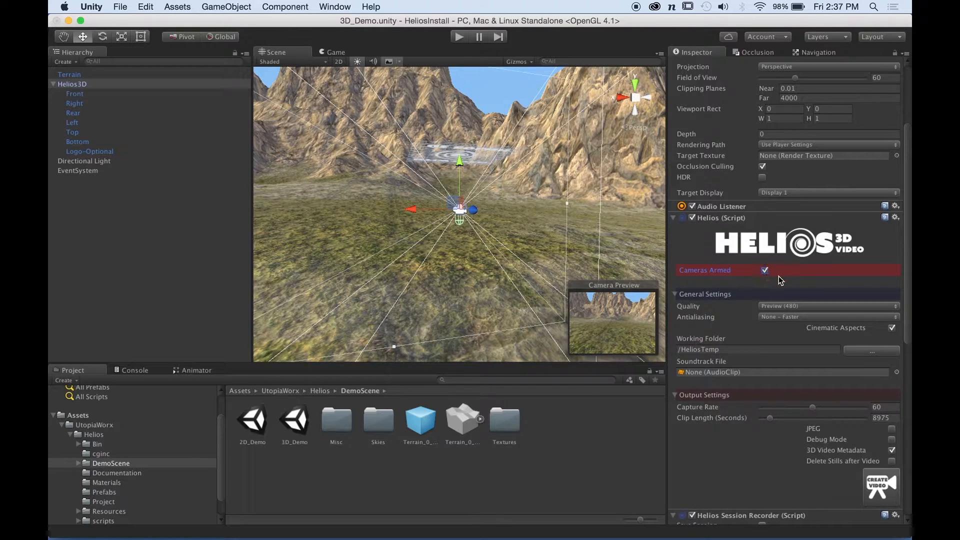
{"action": "left_click", "coordinate": [458, 38]}
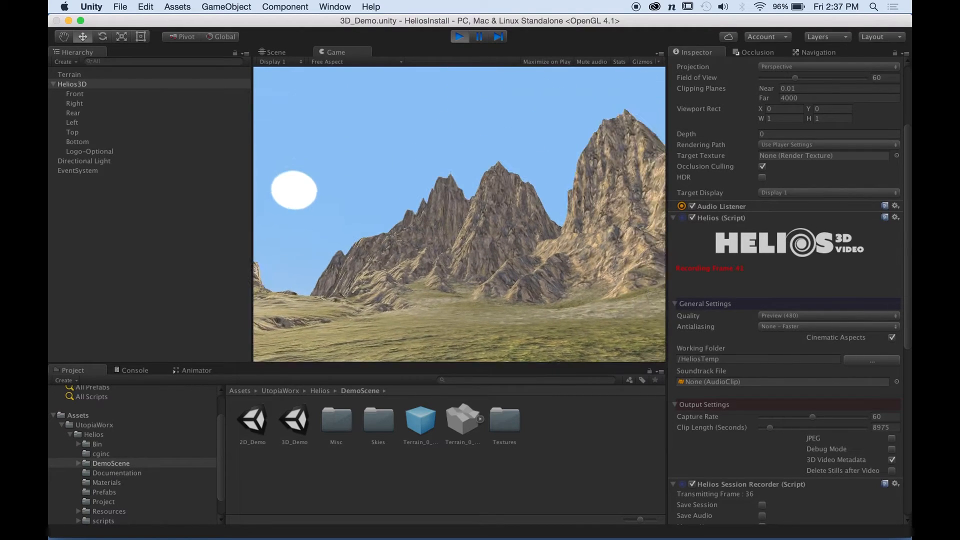
{"action": "left_click", "coordinate": [458, 36]}
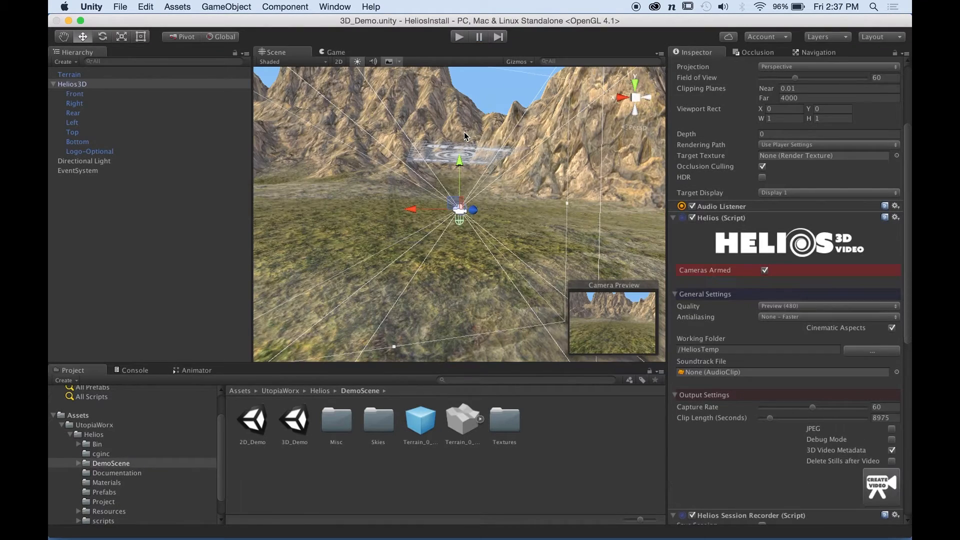
Switch to Finder, open the HeliosTemp folder on Macintosh HD and preview img00000.png
{"action": "key", "text": "super+Tab"}
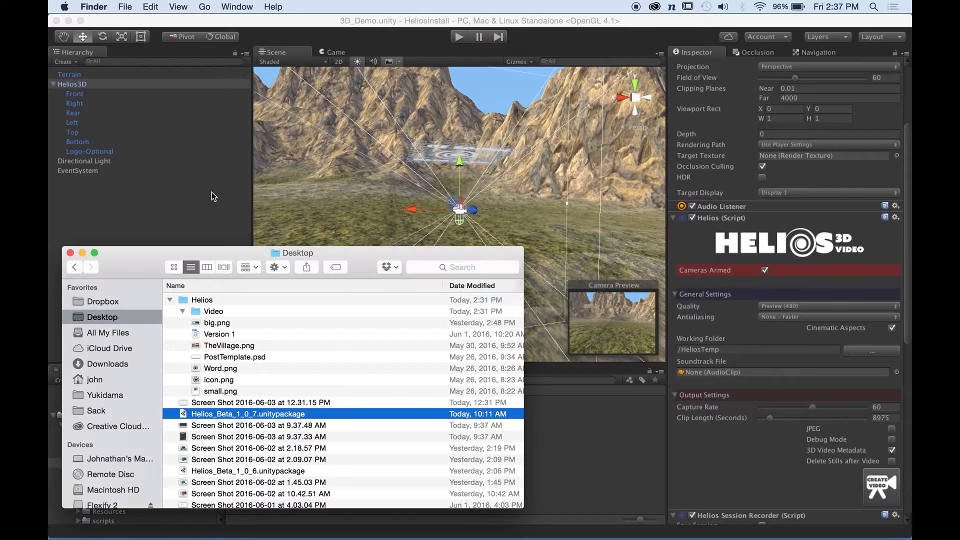
{"action": "left_click", "coordinate": [125, 490]}
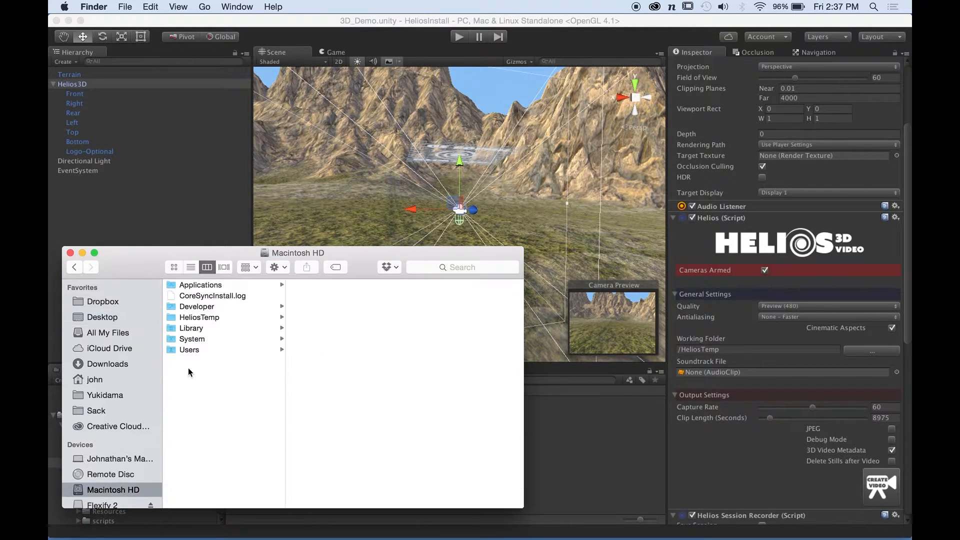
{"action": "left_click", "coordinate": [200, 317]}
{"action": "left_click", "coordinate": [323, 285]}
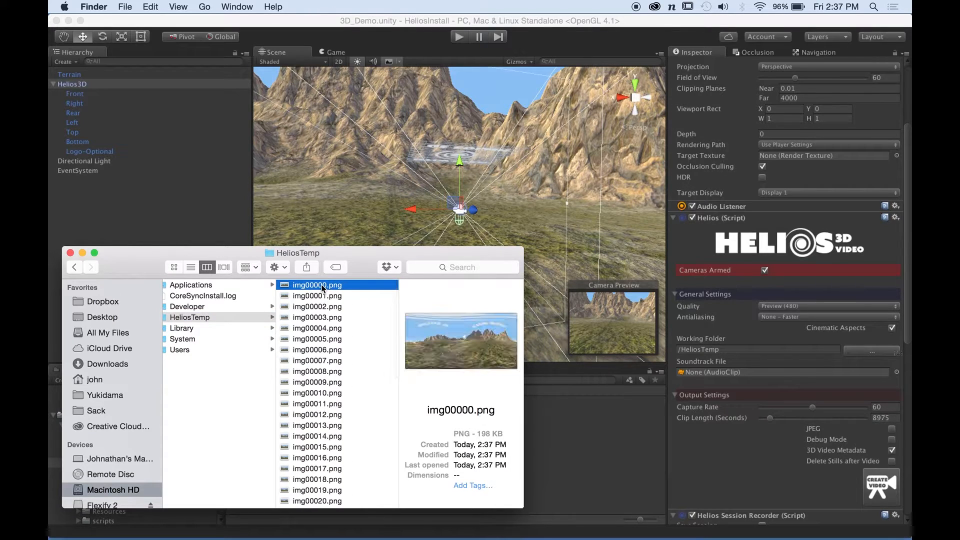
{"action": "key", "text": "space"}
Step forward through the captured frames in the preview and back to img00000.png to examine the 360-degree images
{"action": "key", "text": "Down"}
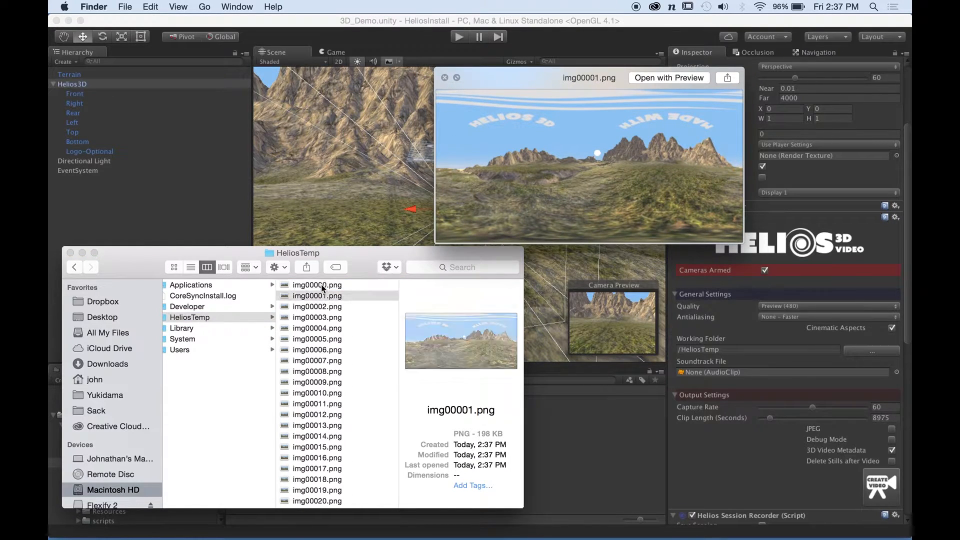
{"action": "key", "text": "Down"}
{"action": "key", "text": "Down"}
{"action": "key", "text": "Down"}
{"action": "key", "text": "Down"}
{"action": "key", "text": "Down"}
{"action": "key", "text": "Down"}
{"action": "key", "text": "Down"}
{"action": "key", "text": "Down"}
{"action": "key", "text": "Down"}
{"action": "key", "text": "Down"}
{"action": "key", "text": "Down"}
{"action": "key", "text": "Down"}
{"action": "key", "text": "Down"}
{"action": "key", "text": "Down"}
{"action": "key", "text": "Down"}
{"action": "key", "text": "Down"}
{"action": "key", "text": "Down"}
{"action": "key", "text": "Down"}
{"action": "key", "text": "Down"}
{"action": "key", "text": "Down"}
{"action": "key", "text": "Down"}
{"action": "key", "text": "Down"}
{"action": "key", "text": "Down"}
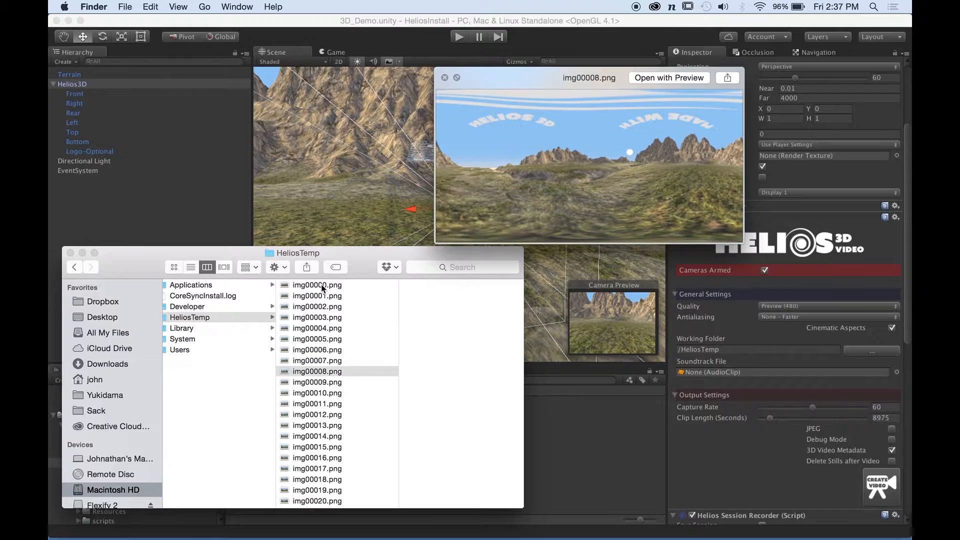
{"action": "key", "text": "Down"}
{"action": "key", "text": "Down"}
{"action": "key", "text": "Down"}
{"action": "key", "text": "Down"}
{"action": "key", "text": "Down"}
{"action": "key", "text": "Down"}
{"action": "key", "text": "Down"}
{"action": "key", "text": "Down"}
{"action": "key", "text": "Down"}
{"action": "key", "text": "Down"}
{"action": "key", "text": "Down"}
{"action": "key", "text": "Down"}
{"action": "key", "text": "Down"}
{"action": "key", "text": "Down"}
{"action": "key", "text": "Down"}
{"action": "key", "text": "Down"}
{"action": "key", "text": "Down"}
{"action": "key", "text": "Down"}
{"action": "key", "text": "Down"}
{"action": "key", "text": "Down"}
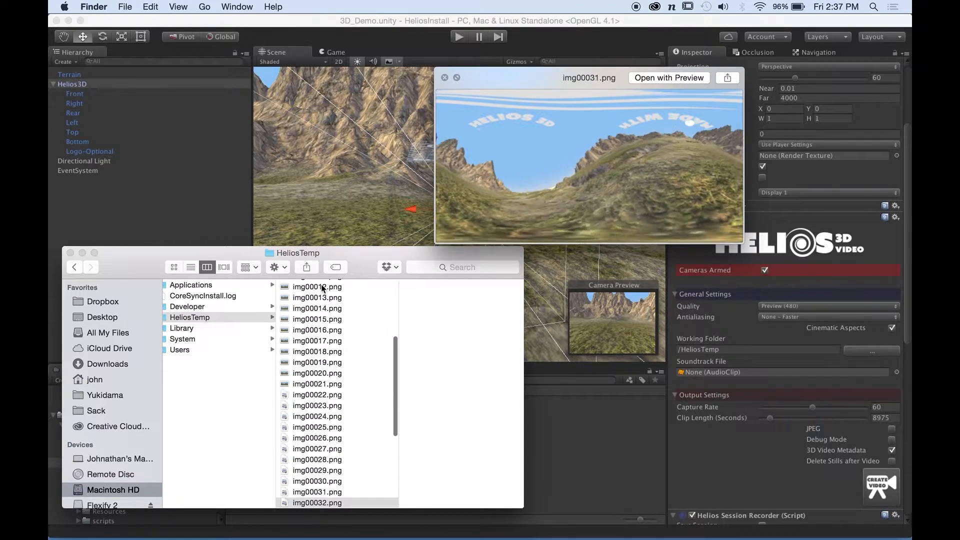
{"action": "key", "text": "Up"}
{"action": "key", "text": "Up"}
{"action": "key", "text": "Up"}
{"action": "key", "text": "Up"}
{"action": "key", "text": "Up"}
{"action": "key", "text": "Up"}
{"action": "key", "text": "Up"}
{"action": "key", "text": "Up"}
{"action": "key", "text": "Up"}
{"action": "key", "text": "Up"}
{"action": "key", "text": "Up"}
{"action": "key", "text": "Up"}
{"action": "key", "text": "Up"}
{"action": "key", "text": "Up"}
{"action": "key", "text": "Up"}
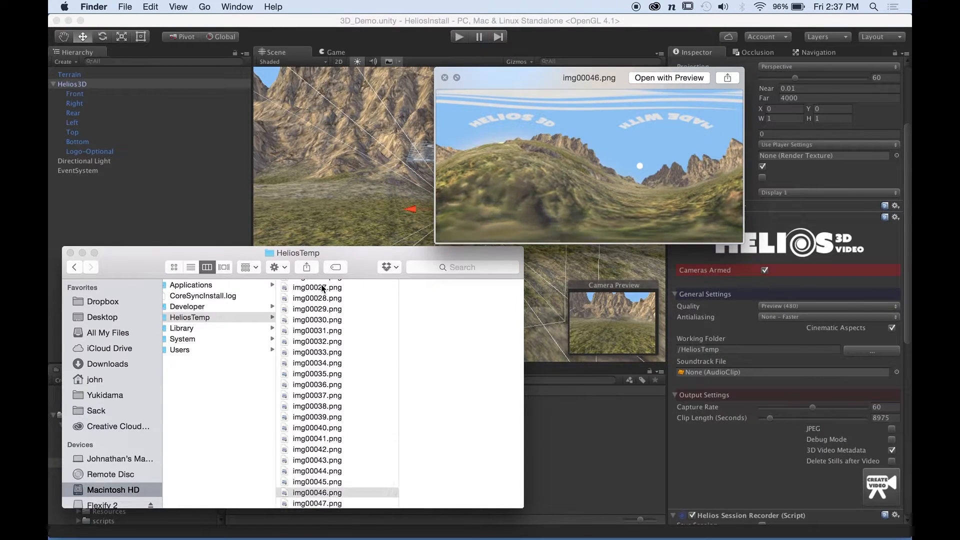
{"action": "key", "text": "Up"}
{"action": "key", "text": "Up"}
{"action": "key", "text": "Up"}
{"action": "key", "text": "Up"}
{"action": "key", "text": "Up"}
{"action": "key", "text": "Up"}
{"action": "key", "text": "Up"}
{"action": "key", "text": "Up"}
{"action": "key", "text": "Up"}
{"action": "key", "text": "Up"}
{"action": "key", "text": "Up"}
{"action": "key", "text": "Up"}
{"action": "key", "text": "Up"}
{"action": "key", "text": "Up"}
{"action": "key", "text": "Up"}
{"action": "key", "text": "Up"}
{"action": "key", "text": "Up"}
{"action": "key", "text": "Up"}
{"action": "key", "text": "Up"}
{"action": "key", "text": "Up"}
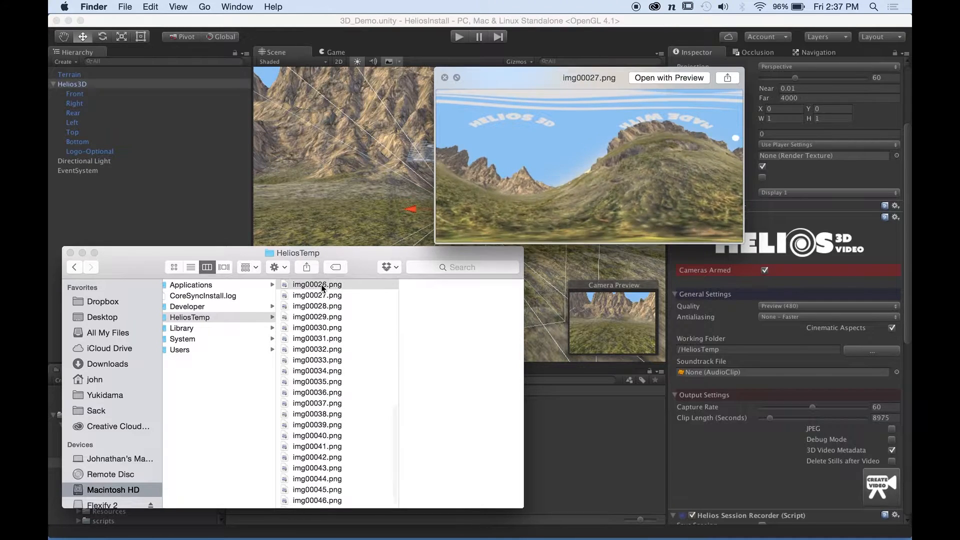
{"action": "key", "text": "Up"}
{"action": "key", "text": "Up"}
{"action": "key", "text": "Up"}
{"action": "key", "text": "Up"}
{"action": "key", "text": "Up"}
{"action": "key", "text": "Up"}
{"action": "key", "text": "Up"}
{"action": "key", "text": "Up"}
{"action": "key", "text": "Up"}
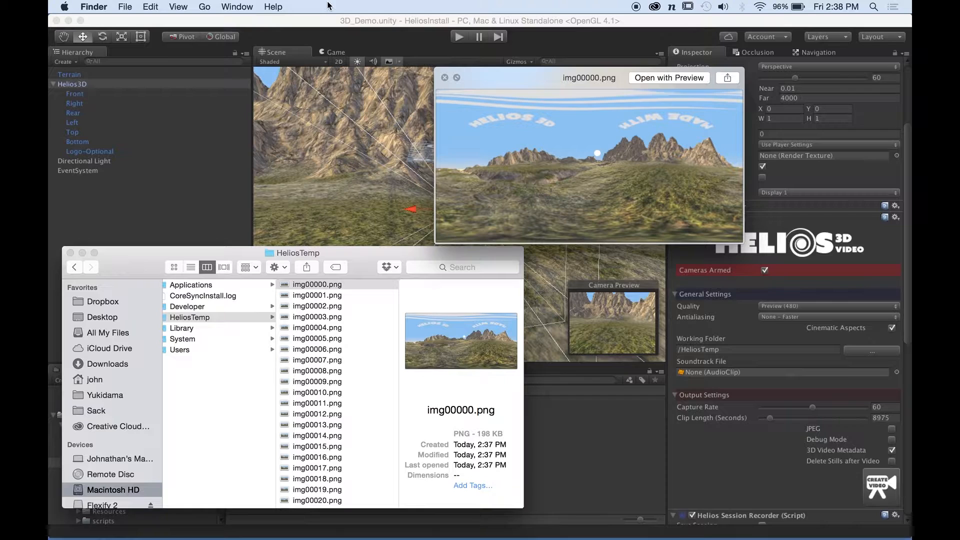
Switch back to Unity, choose Preview (480) as the Helios quality and disarm the cameras
{"action": "left_click", "coordinate": [393, 40]}
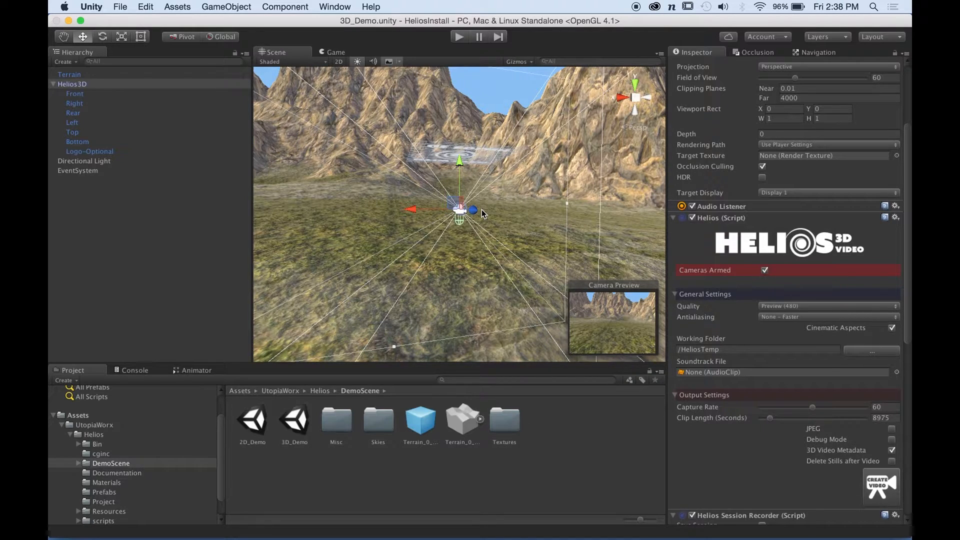
{"action": "left_click", "coordinate": [791, 306]}
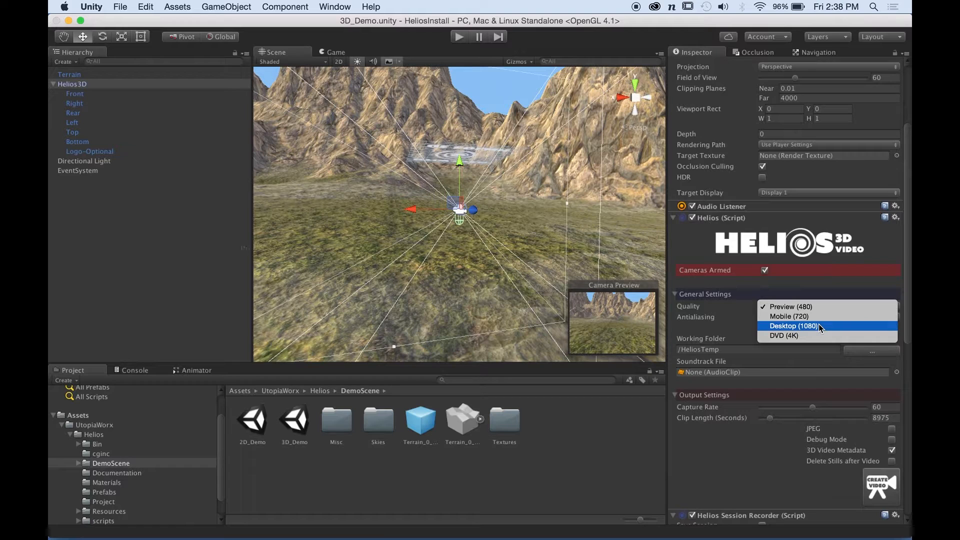
{"action": "left_click", "coordinate": [781, 307]}
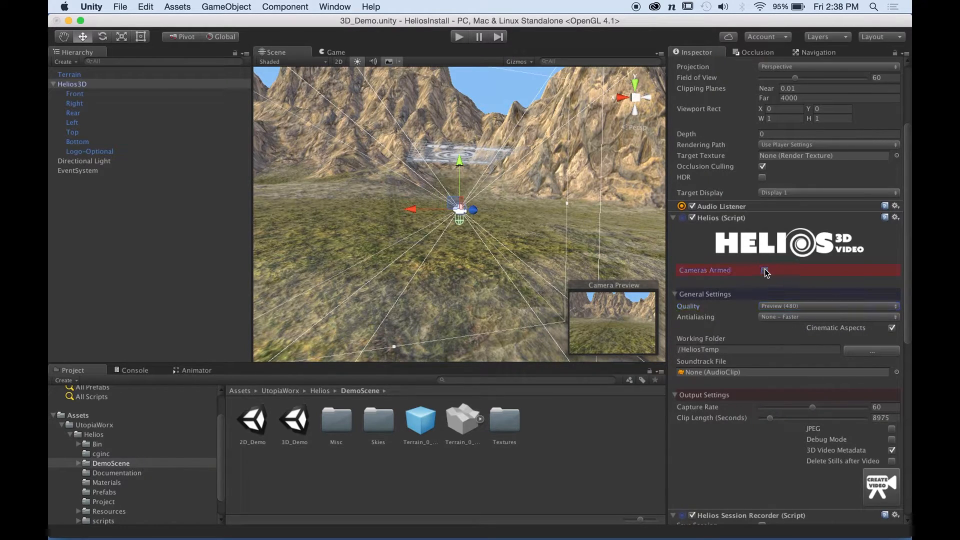
Collapse the Helios script, enable Save Session in the Helios Session Recorder and check the Session Name MySession
{"action": "left_click", "coordinate": [674, 218]}
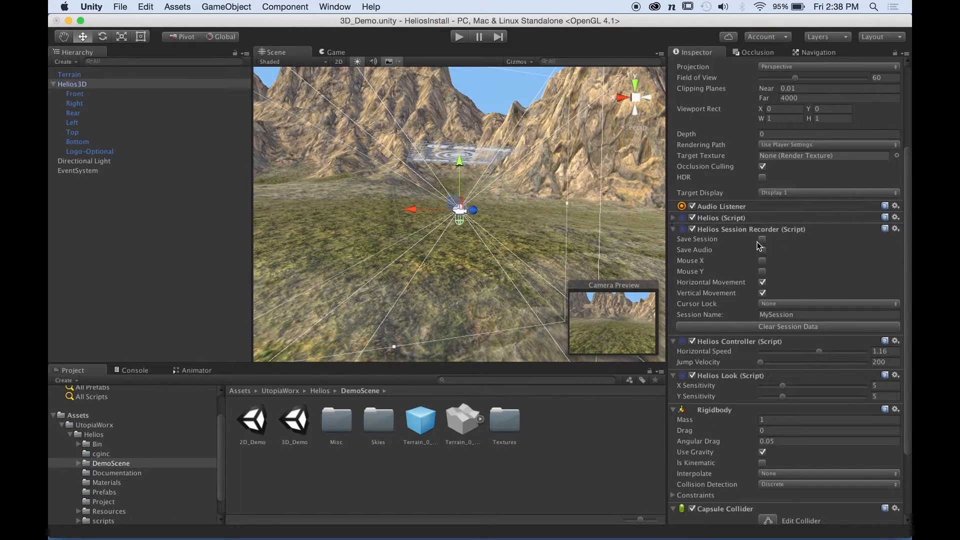
{"action": "mouse_move", "coordinate": [759, 246]}
{"action": "left_click", "coordinate": [762, 240]}
{"action": "left_click", "coordinate": [782, 315]}
{"action": "double_click", "coordinate": [783, 316]}
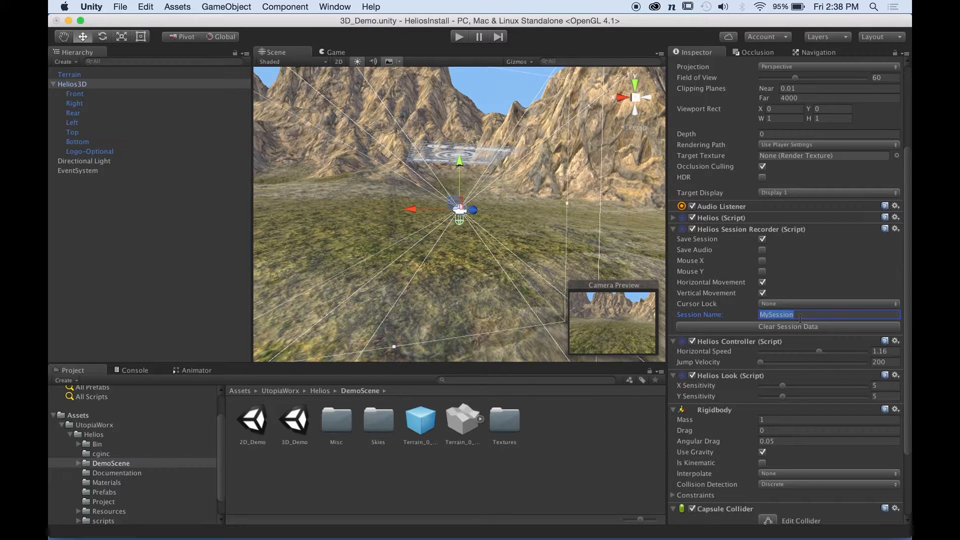
Enable Save Audio and play the scene to record a movement session, stopping playback at the end
{"action": "left_click", "coordinate": [763, 251]}
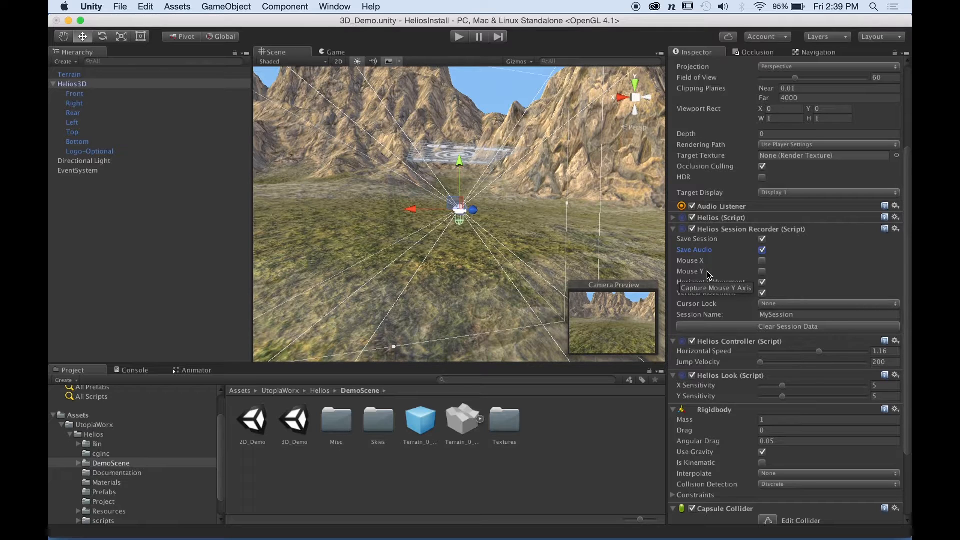
{"action": "left_click", "coordinate": [457, 37]}
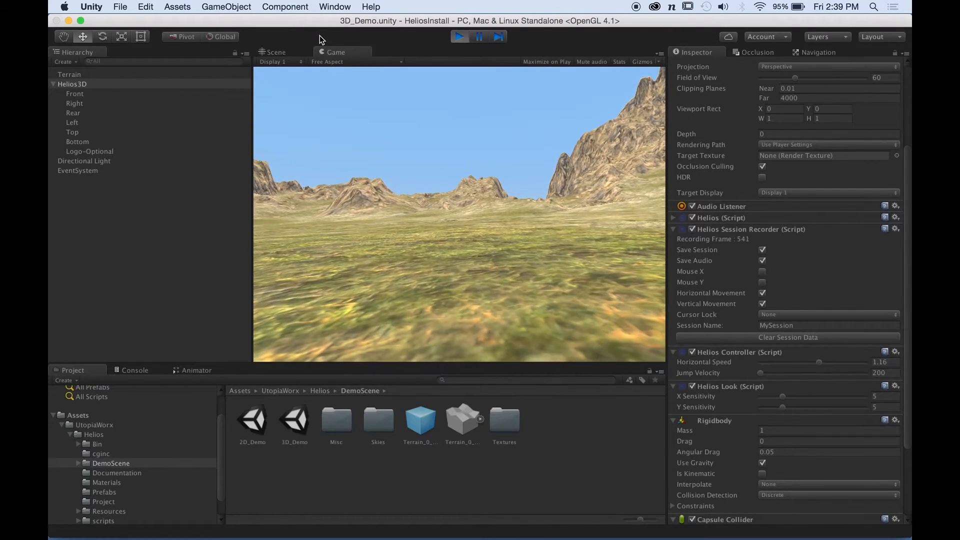
{"action": "key", "text": "super+p"}
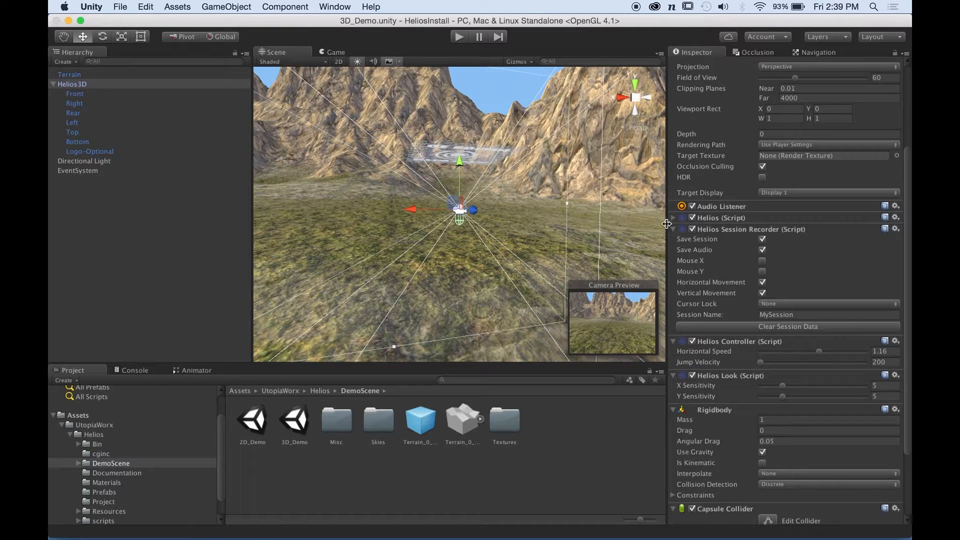
Turn off Save Session in the Helios Session Recorder and collapse that component
{"action": "left_click", "coordinate": [762, 250]}
{"action": "left_click", "coordinate": [762, 250]}
{"action": "left_click", "coordinate": [762, 238]}
{"action": "left_click", "coordinate": [674, 230]}
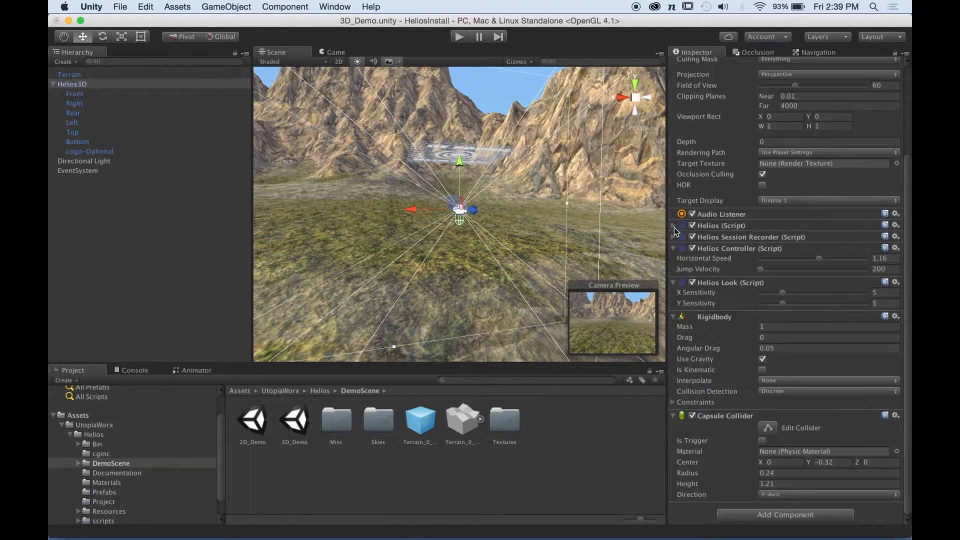
Expand the Helios script and replay the recorded session with the cameras unarmed, dismissing the completion dialog
{"action": "left_click", "coordinate": [673, 225]}
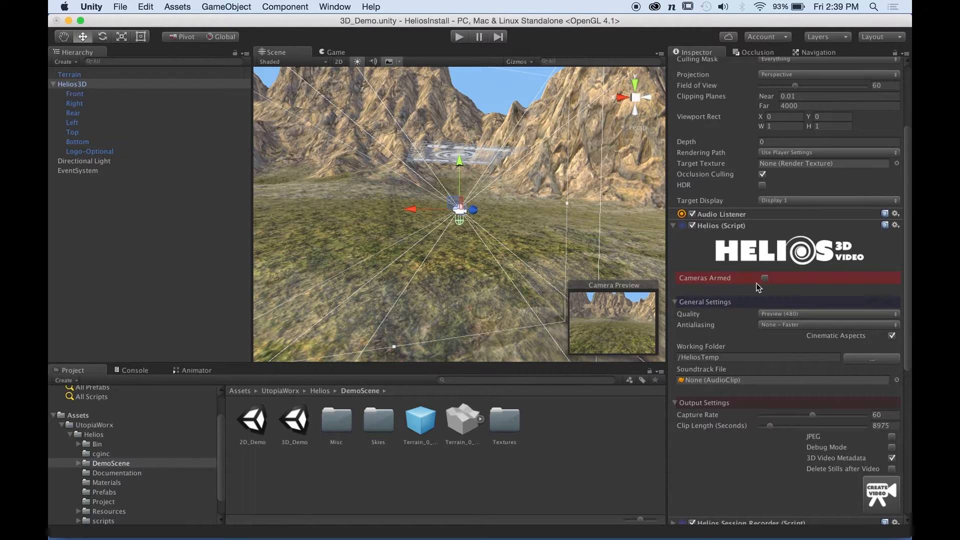
{"action": "left_click", "coordinate": [457, 37]}
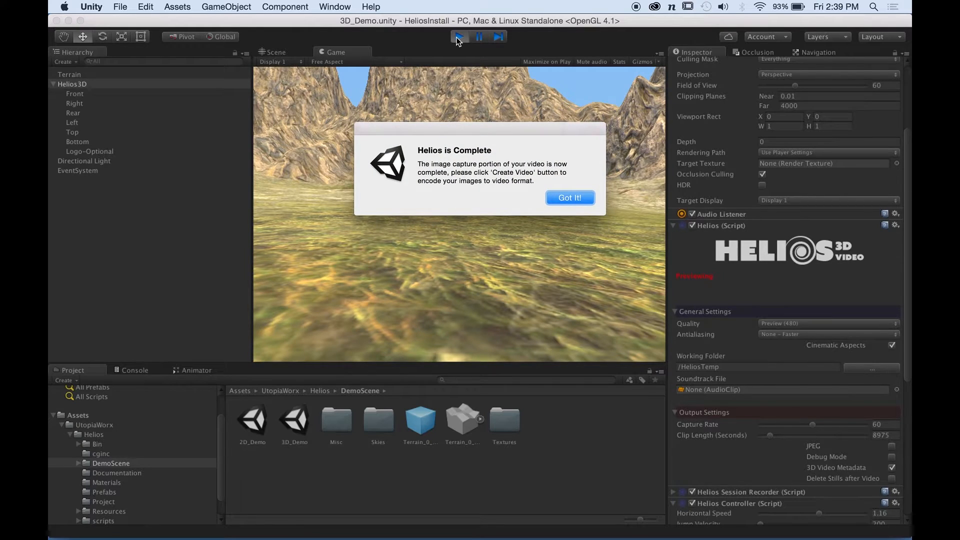
{"action": "left_click", "coordinate": [576, 194]}
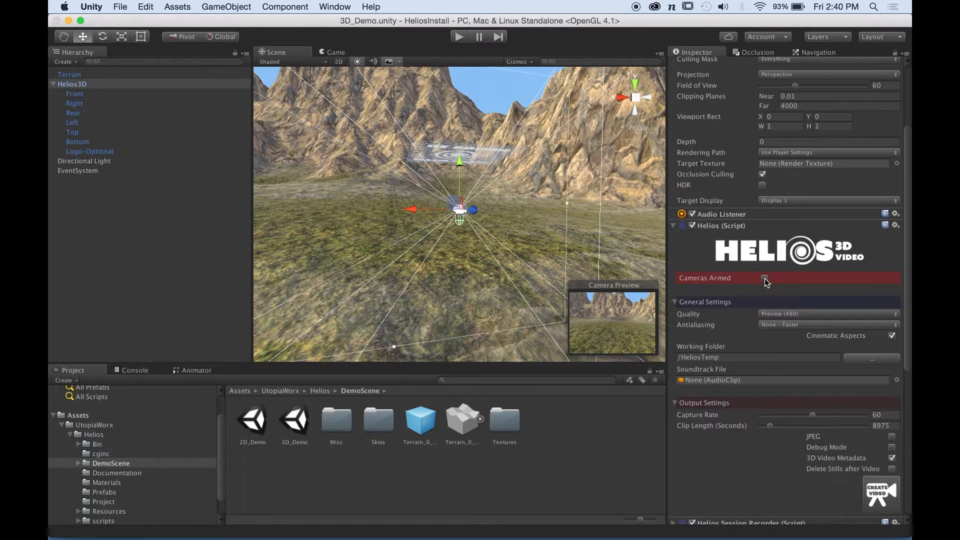
Arm the Helios cameras and play the scene to capture the recorded session as frames, acknowledging the completion dialog
{"action": "left_click", "coordinate": [764, 278]}
{"action": "left_click", "coordinate": [460, 39]}
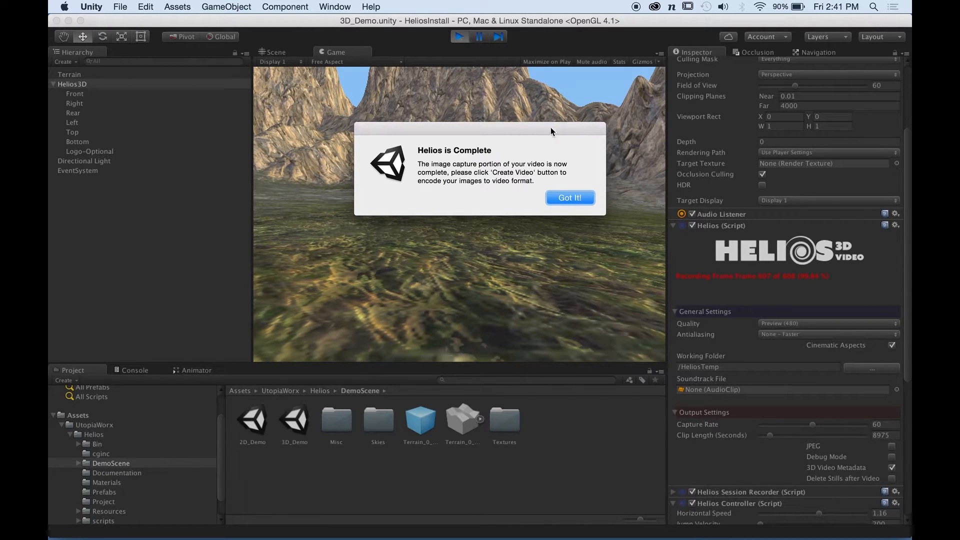
{"action": "left_click", "coordinate": [572, 198]}
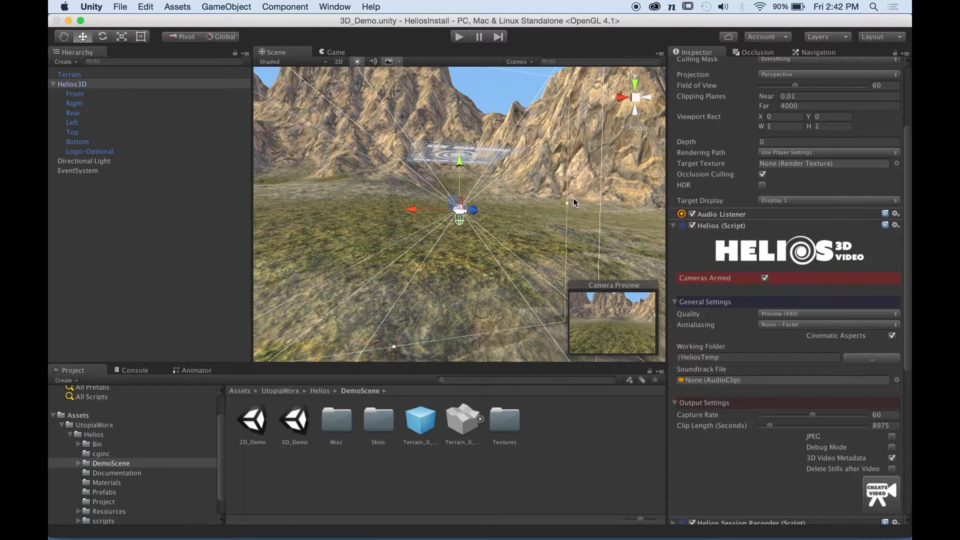
Switch to Finder, close the image preview and look through the captured frames to the end of the HeliosTemp folder
{"action": "key", "text": "super+Tab"}
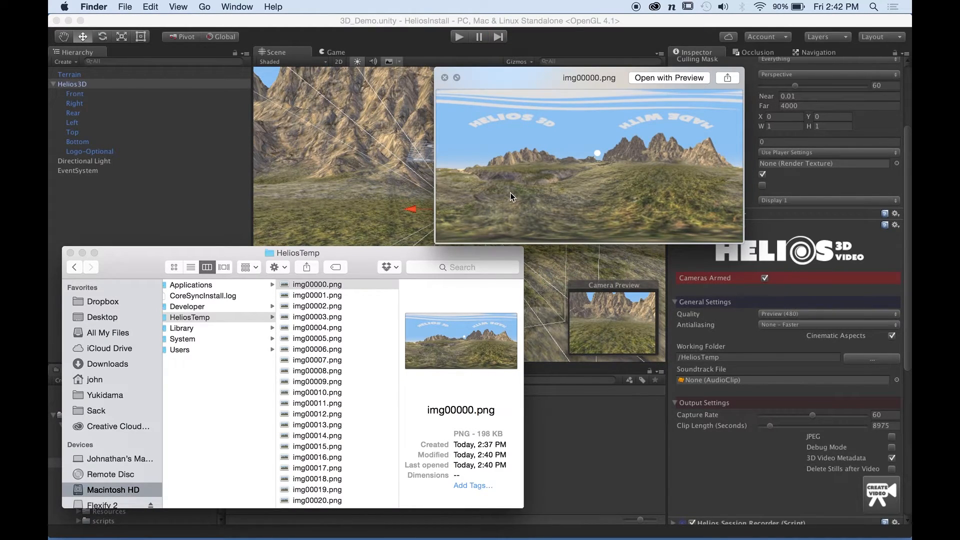
{"action": "key", "text": "space"}
{"action": "scroll", "coordinate": [332, 308], "scroll_direction": "down", "scroll_amount": 20}
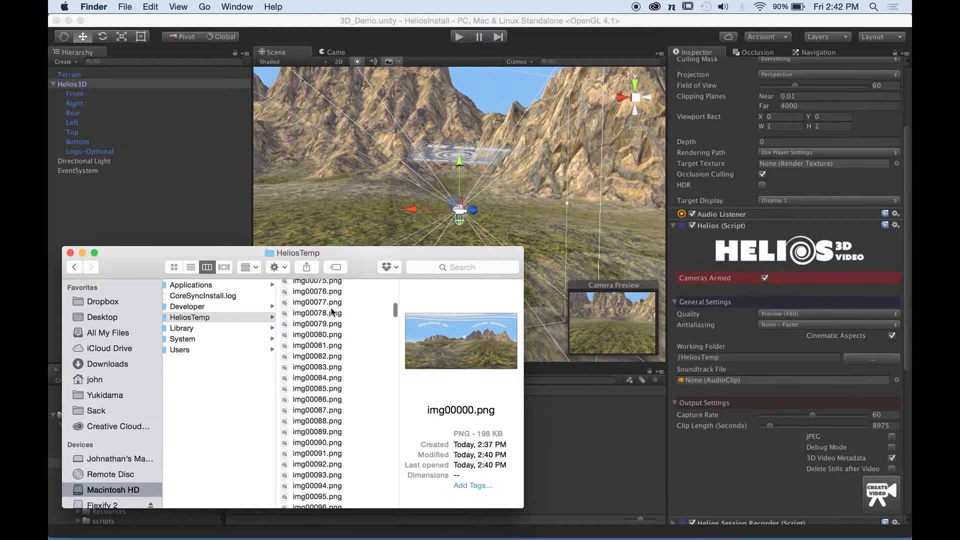
{"action": "scroll", "coordinate": [332, 312], "scroll_direction": "down", "scroll_amount": 20}
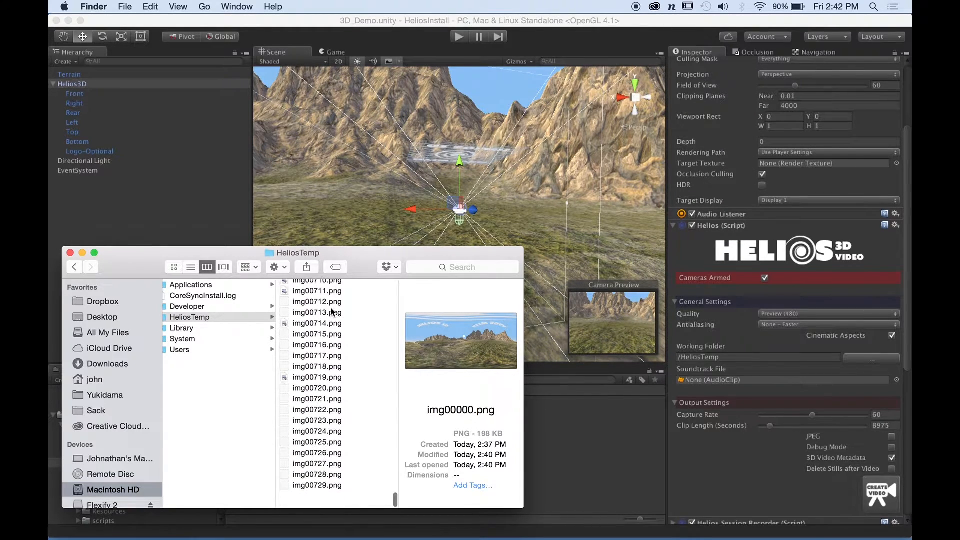
Preview the captured frames in HeliosTemp in sequence from img00000.png to img00110.png and close the preview
{"action": "scroll", "coordinate": [332, 312], "scroll_direction": "up", "scroll_amount": 20}
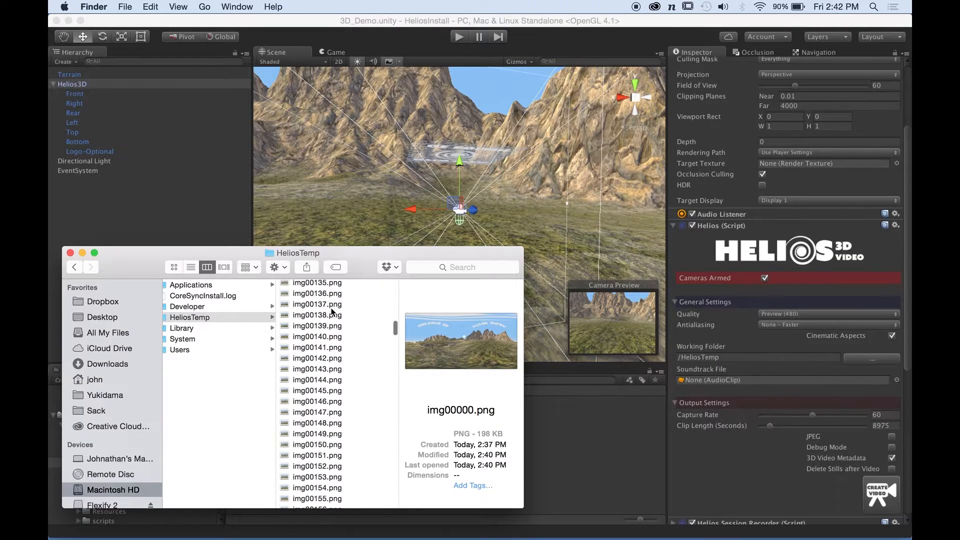
{"action": "key", "text": "space"}
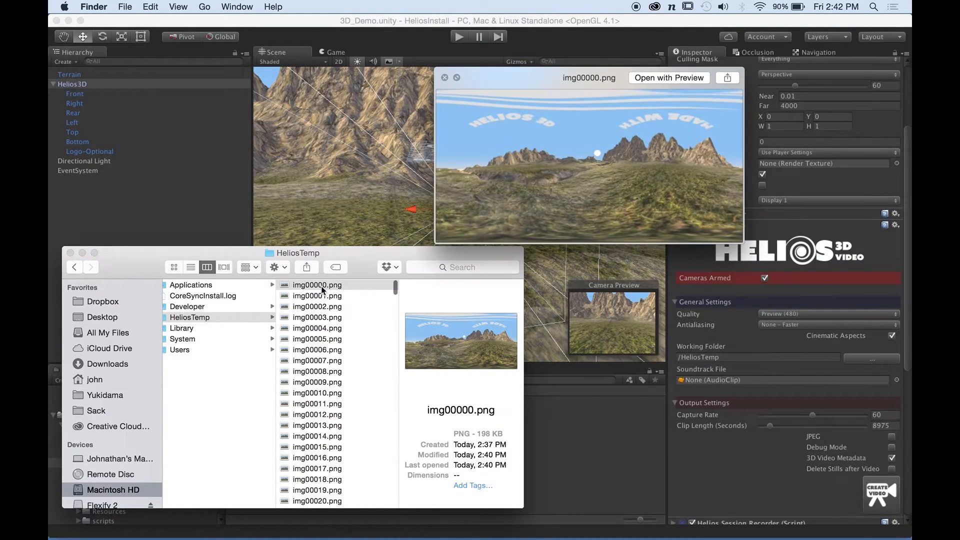
{"action": "key", "text": "Down"}
{"action": "key", "text": "Down"}
{"action": "key", "text": "Down"}
{"action": "key", "text": "Down"}
{"action": "key", "text": "Down"}
{"action": "key", "text": "Down"}
{"action": "key", "text": "Down"}
{"action": "key", "text": "Down"}
{"action": "key", "text": "Down"}
{"action": "key", "text": "Down"}
{"action": "key", "text": "Down"}
{"action": "key", "text": "Down"}
{"action": "key", "text": "Down"}
{"action": "key", "text": "Down"}
{"action": "key", "text": "Down"}
{"action": "key", "text": "Down"}
{"action": "key", "text": "Down"}
{"action": "key", "text": "Down"}
{"action": "key", "text": "Down"}
{"action": "key", "text": "Down"}
{"action": "key", "text": "Down"}
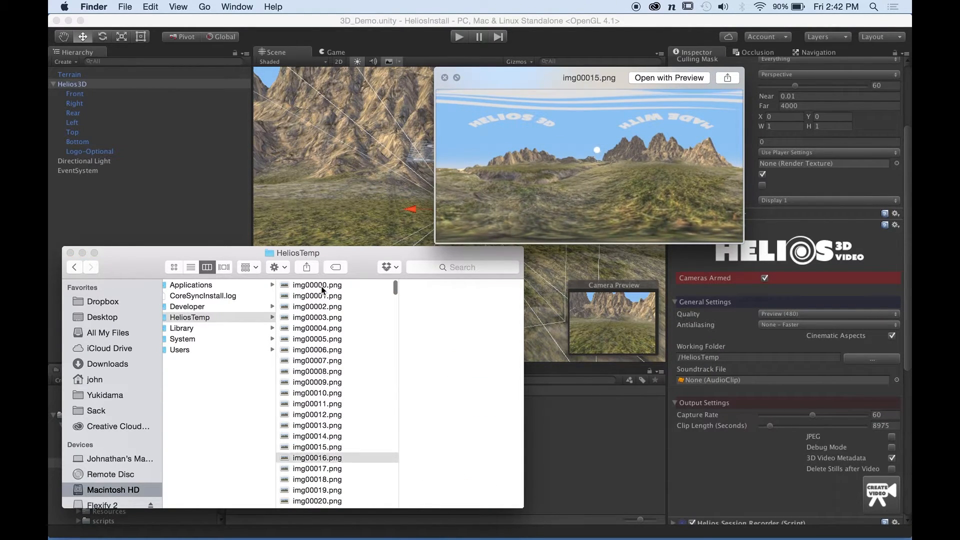
{"action": "key", "text": "Down"}
{"action": "key", "text": "Down"}
{"action": "key", "text": "Down"}
{"action": "key", "text": "Down"}
{"action": "key", "text": "Down"}
{"action": "key", "text": "Down"}
{"action": "key", "text": "Down"}
{"action": "key", "text": "Down"}
{"action": "key", "text": "Down"}
{"action": "key", "text": "Down"}
{"action": "key", "text": "Down"}
{"action": "key", "text": "Down"}
{"action": "key", "text": "Down"}
{"action": "key", "text": "Down"}
{"action": "key", "text": "Down"}
{"action": "key", "text": "Down"}
{"action": "key", "text": "Down"}
{"action": "key", "text": "Down"}
{"action": "key", "text": "Down"}
{"action": "key", "text": "Down"}
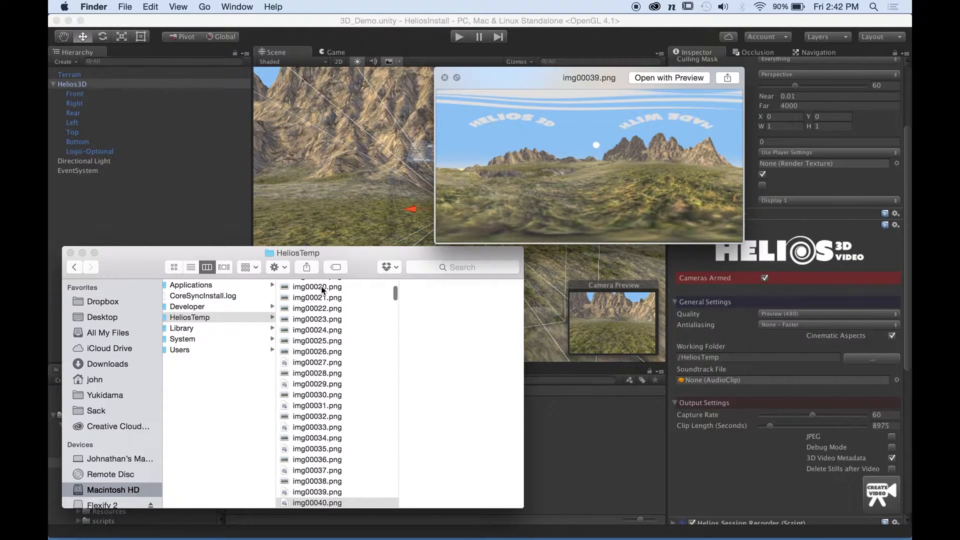
{"action": "key", "text": "Down"}
{"action": "key", "text": "Down"}
{"action": "key", "text": "Down"}
{"action": "key", "text": "Down"}
{"action": "key", "text": "Down"}
{"action": "key", "text": "Down"}
{"action": "key", "text": "Down"}
{"action": "key", "text": "Down"}
{"action": "key", "text": "Down"}
{"action": "key", "text": "Down"}
{"action": "key", "text": "Down"}
{"action": "key", "text": "Down"}
{"action": "key", "text": "Down"}
{"action": "key", "text": "Down"}
{"action": "key", "text": "Down"}
{"action": "key", "text": "Down"}
{"action": "key", "text": "Down"}
{"action": "key", "text": "Down"}
{"action": "key", "text": "Down"}
{"action": "key", "text": "Down"}
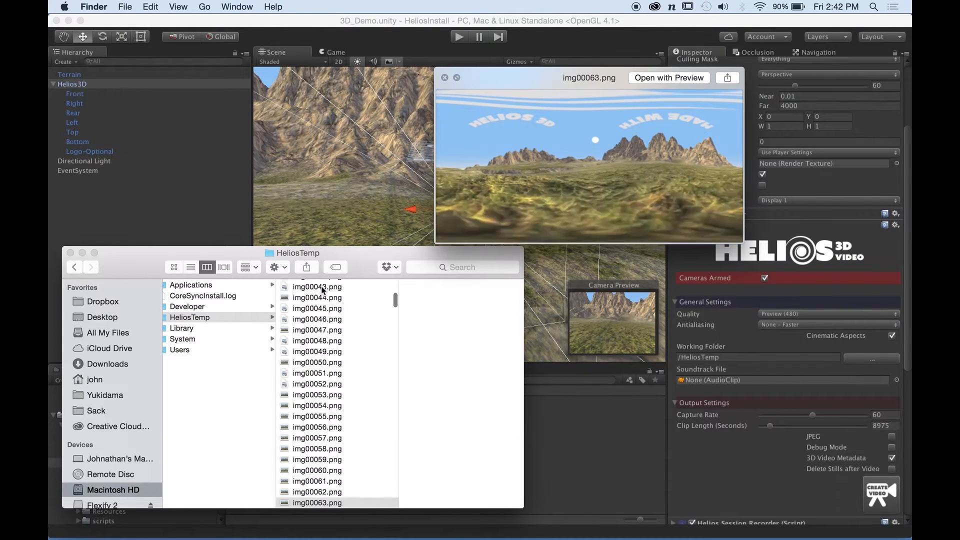
{"action": "key", "text": "Down"}
{"action": "key", "text": "Down"}
{"action": "key", "text": "Down"}
{"action": "key", "text": "Down"}
{"action": "key", "text": "Down"}
{"action": "key", "text": "Down"}
{"action": "key", "text": "Down"}
{"action": "key", "text": "Down"}
{"action": "key", "text": "Down"}
{"action": "key", "text": "Down"}
{"action": "key", "text": "Down"}
{"action": "key", "text": "Down"}
{"action": "key", "text": "Down"}
{"action": "key", "text": "Down"}
{"action": "key", "text": "Down"}
{"action": "key", "text": "Down"}
{"action": "key", "text": "Down"}
{"action": "key", "text": "Down"}
{"action": "key", "text": "Down"}
{"action": "key", "text": "Down"}
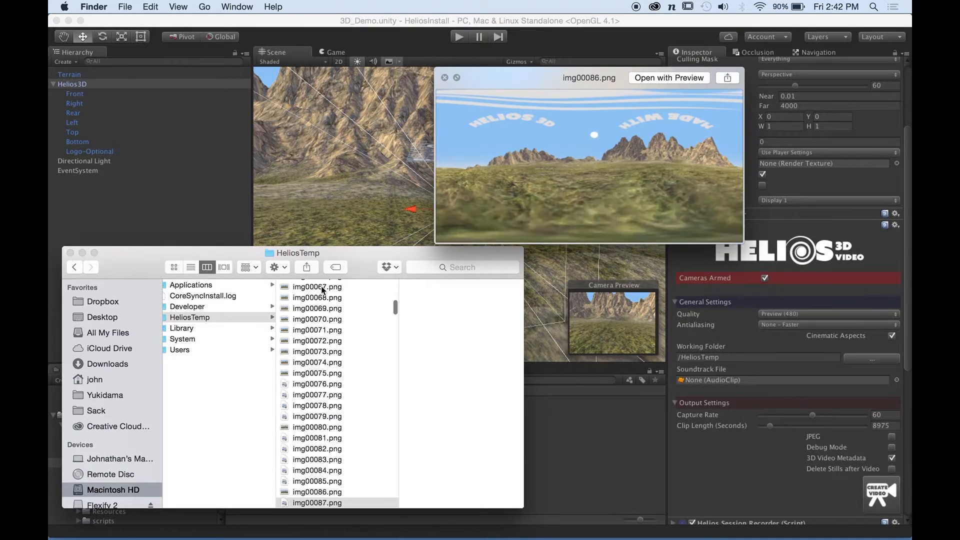
{"action": "key", "text": "Down"}
{"action": "key", "text": "Down"}
{"action": "key", "text": "Down"}
{"action": "key", "text": "Down"}
{"action": "key", "text": "Down"}
{"action": "key", "text": "Down"}
{"action": "key", "text": "Down"}
{"action": "key", "text": "Down"}
{"action": "key", "text": "Down"}
{"action": "key", "text": "Down"}
{"action": "key", "text": "Down"}
{"action": "key", "text": "Down"}
{"action": "key", "text": "Down"}
{"action": "key", "text": "Down"}
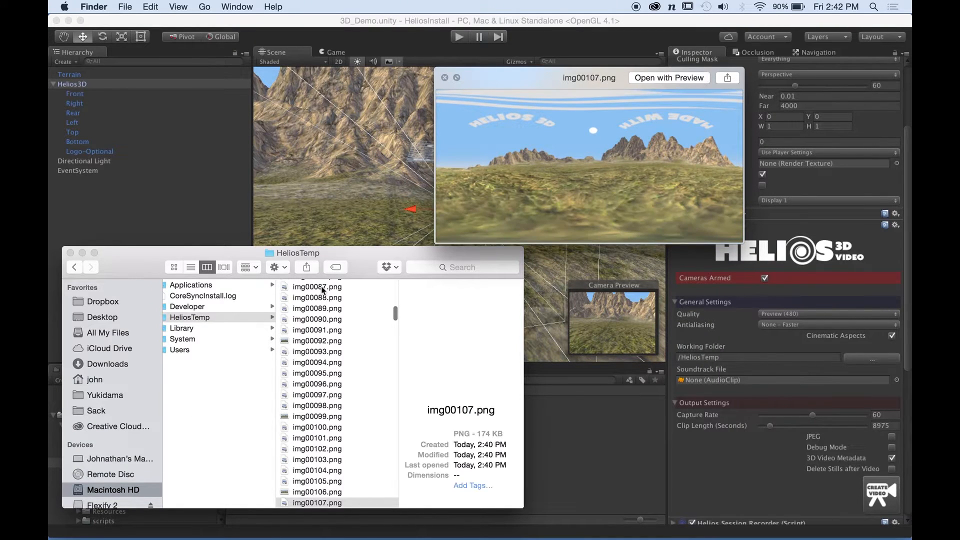
{"action": "key", "text": "Down"}
{"action": "key", "text": "Down"}
{"action": "key", "text": "Down"}
{"action": "key", "text": "space"}
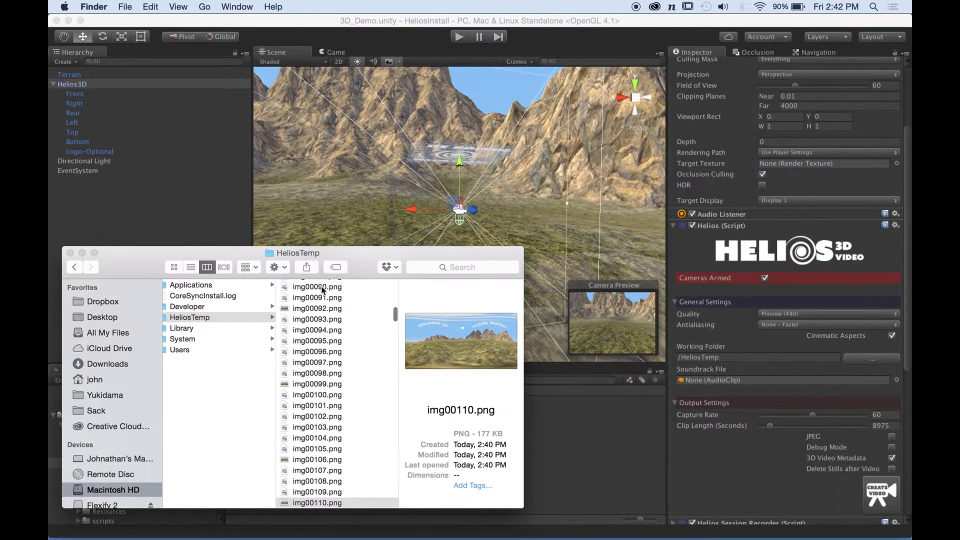
Switch to Unity, look over the available soundtrack clips and expand the Helios Session Recorder to check the session name
{"action": "key", "text": "super+Tab"}
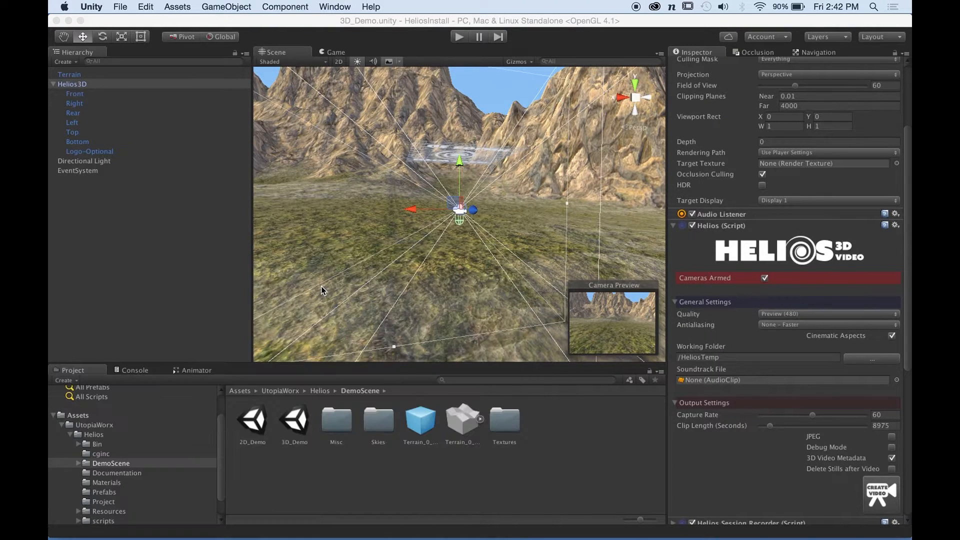
{"action": "left_click", "coordinate": [896, 381]}
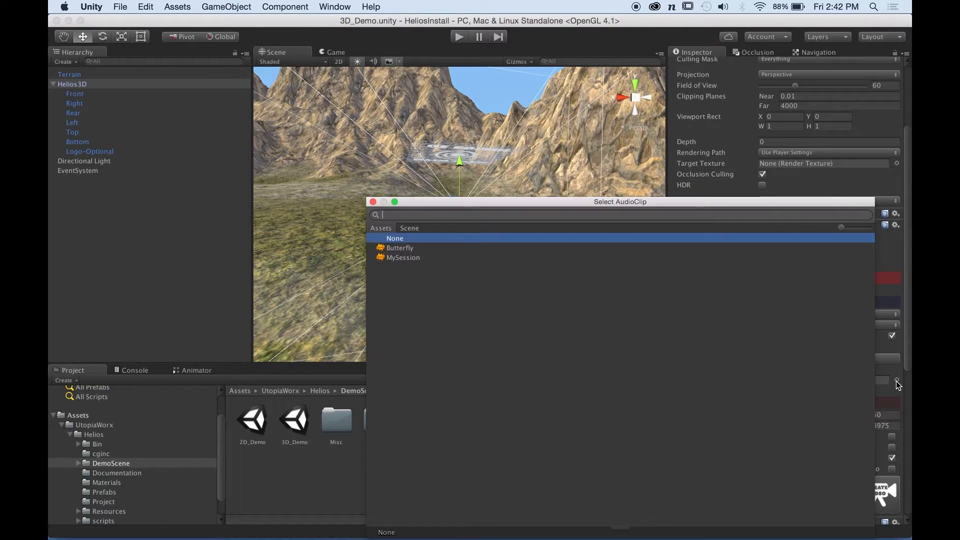
{"action": "left_click", "coordinate": [373, 201]}
{"action": "scroll", "coordinate": [719, 460], "scroll_direction": "down", "scroll_amount": 5}
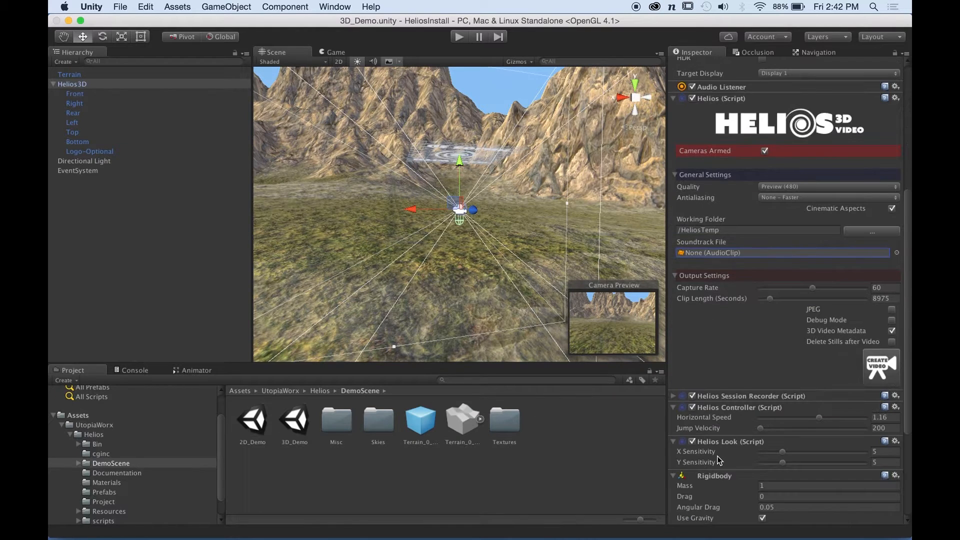
{"action": "left_click", "coordinate": [673, 396]}
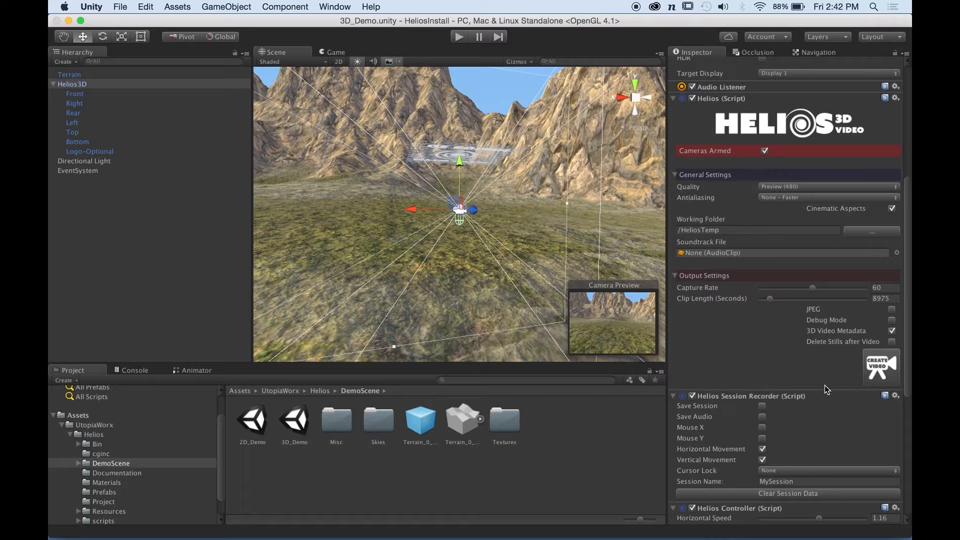
Set the Helios soundtrack file to the MySession audio clip and create the video
{"action": "left_click", "coordinate": [896, 253]}
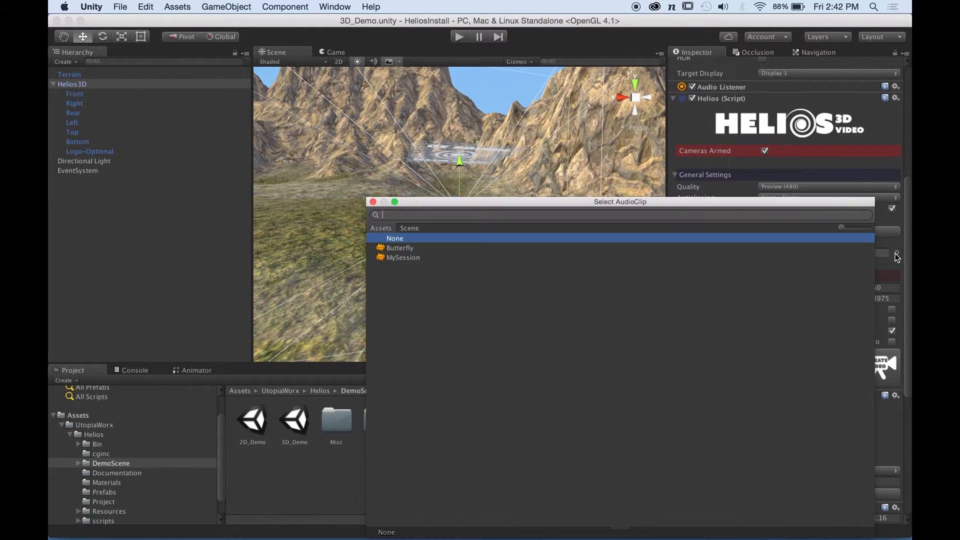
{"action": "left_click", "coordinate": [411, 257]}
{"action": "key", "text": "Return"}
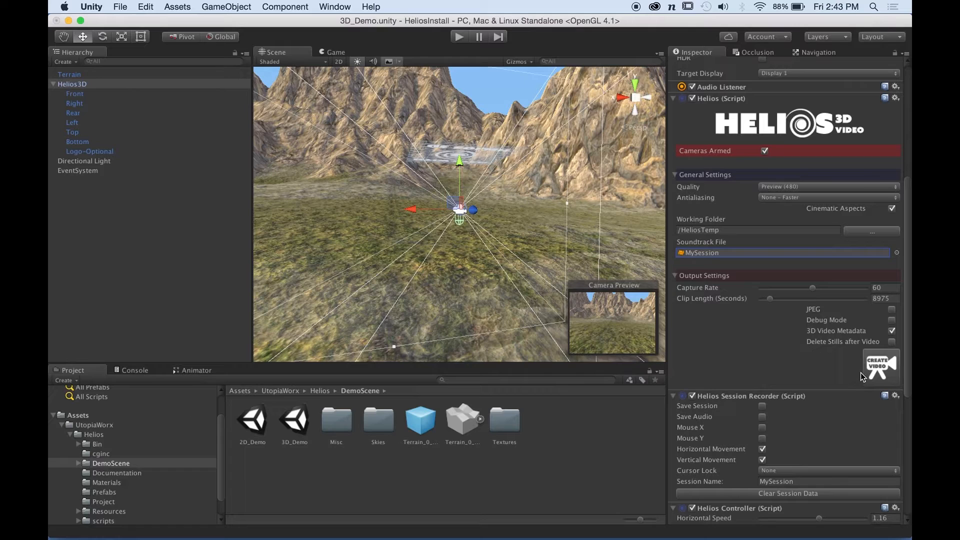
{"action": "left_click", "coordinate": [878, 368]}
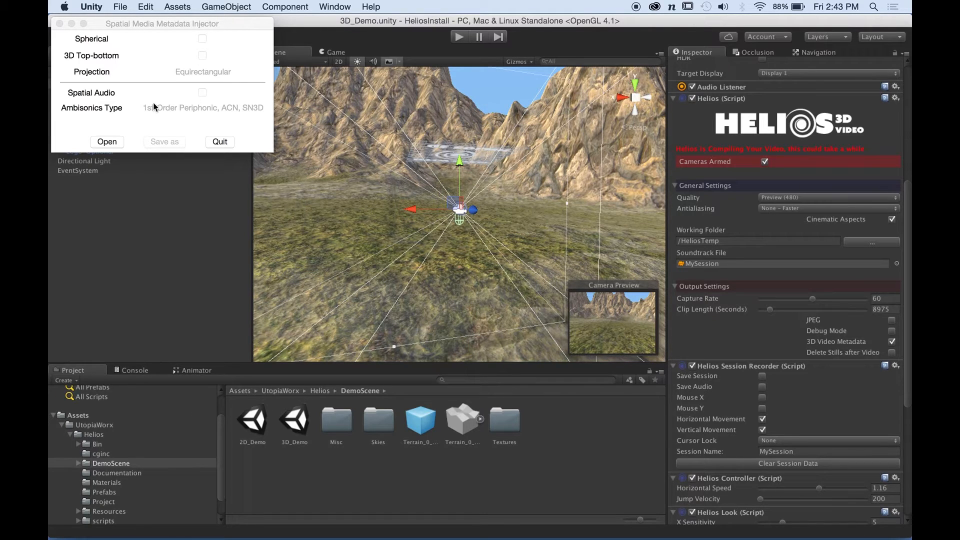
Open 3D_Demo.mp4 from HeliosTemp in the Spatial Media Metadata Injector, previewing the video before loading it
{"action": "left_click_drag", "start_coordinate": [190, 23], "coordinate": [476, 183]}
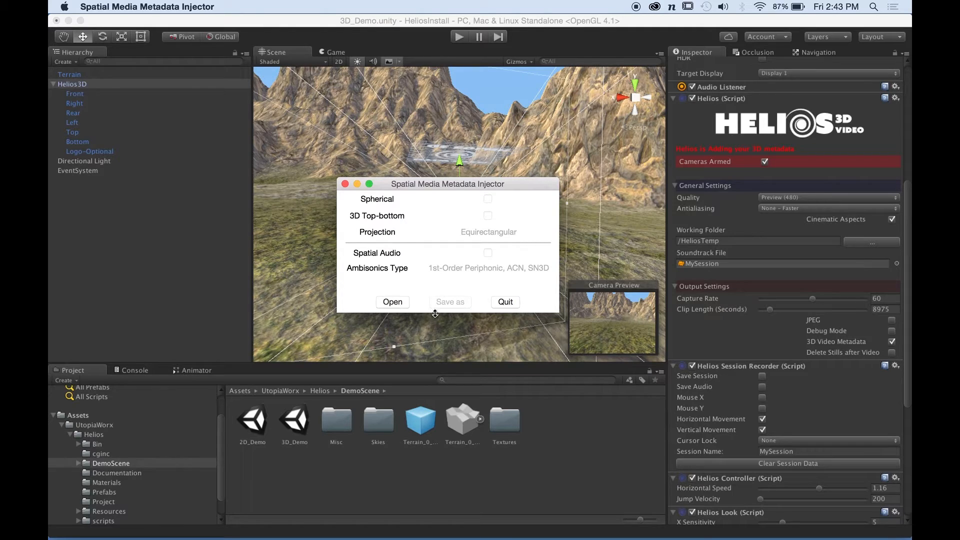
{"action": "left_click", "coordinate": [393, 303]}
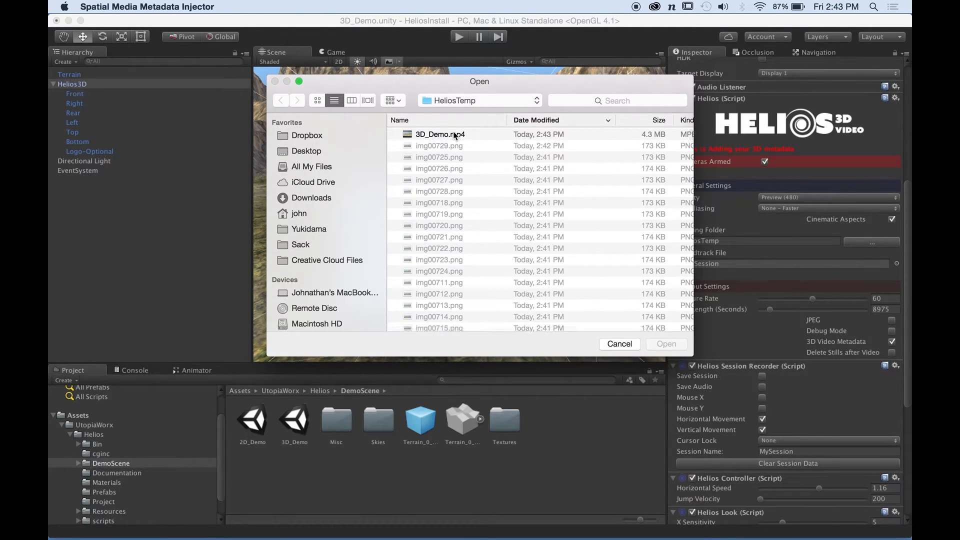
{"action": "left_click", "coordinate": [456, 135]}
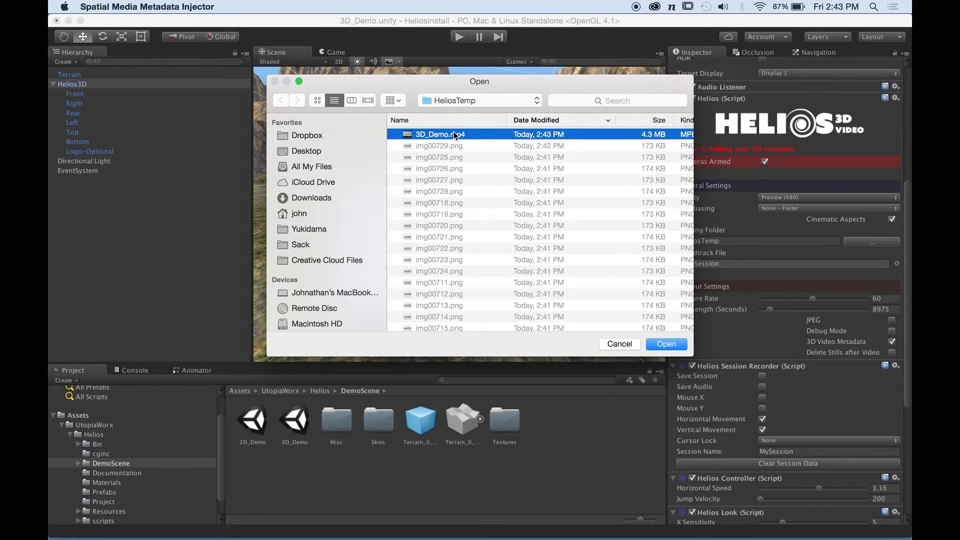
{"action": "key", "text": "space"}
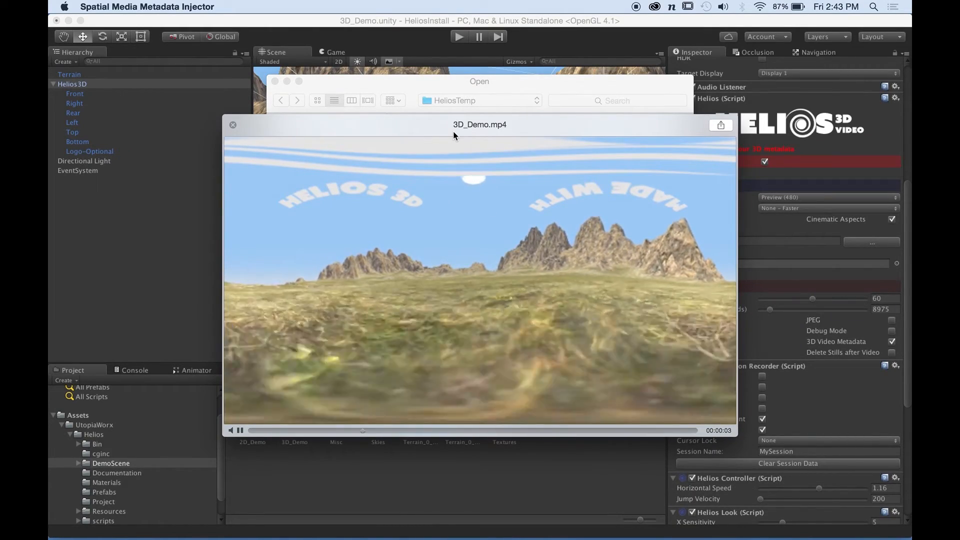
{"action": "key", "text": "space"}
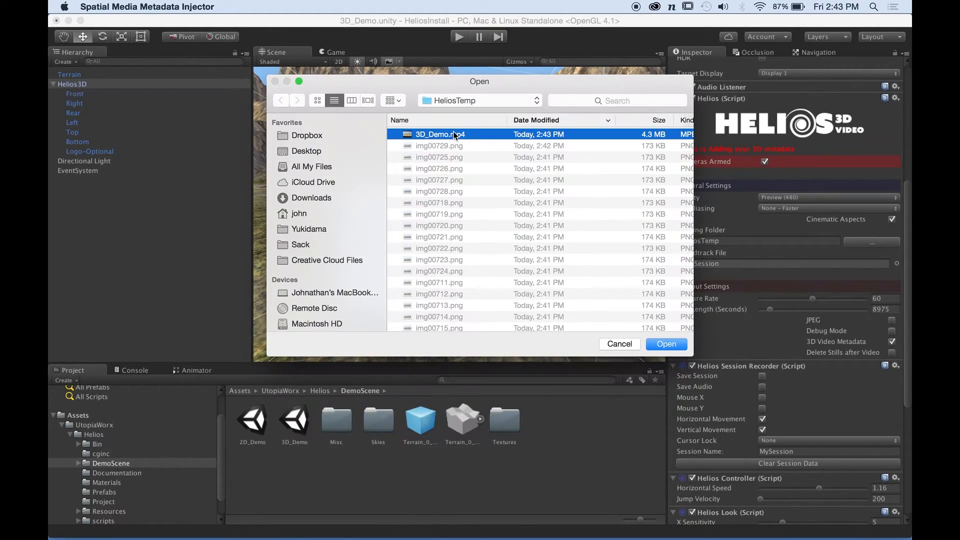
{"action": "key", "text": "Return"}
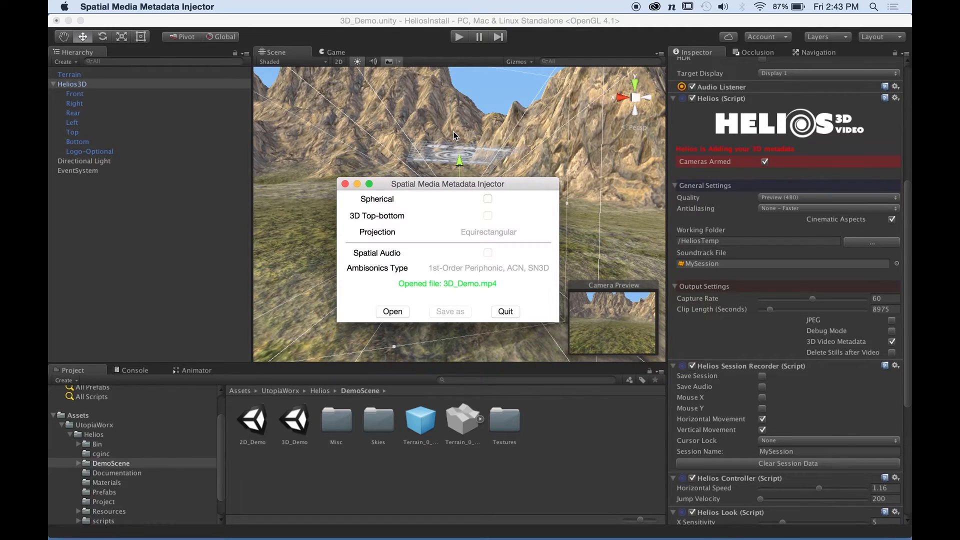
Mark the video as Spherical, save it as 3D_Demo_injected.mp4 in HeliosTemp and quit the metadata injector
{"action": "left_click", "coordinate": [487, 200]}
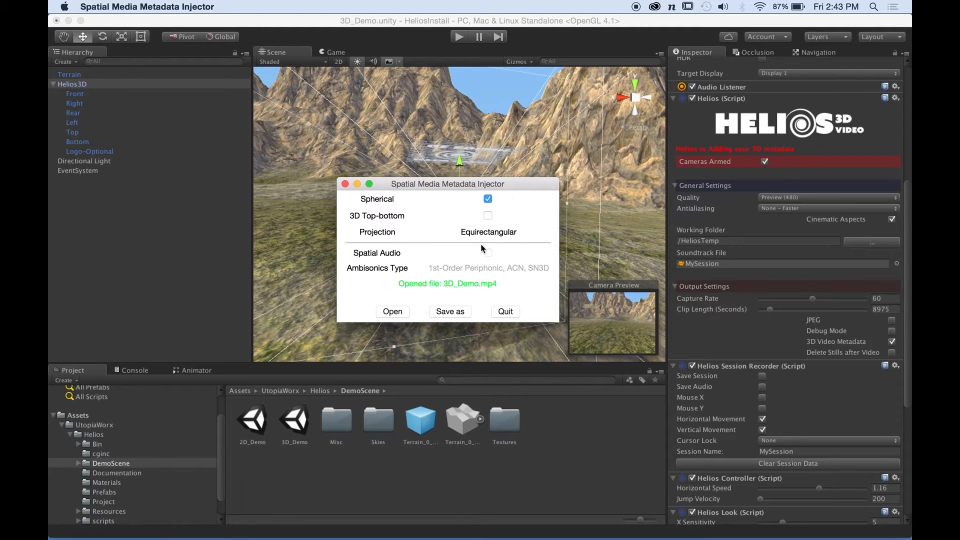
{"action": "left_click", "coordinate": [456, 312]}
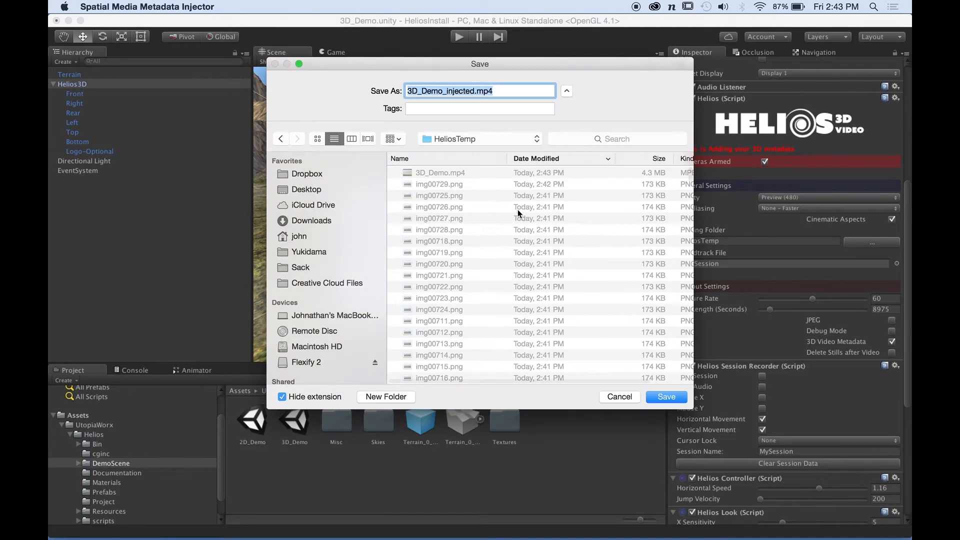
{"action": "left_click", "coordinate": [664, 397]}
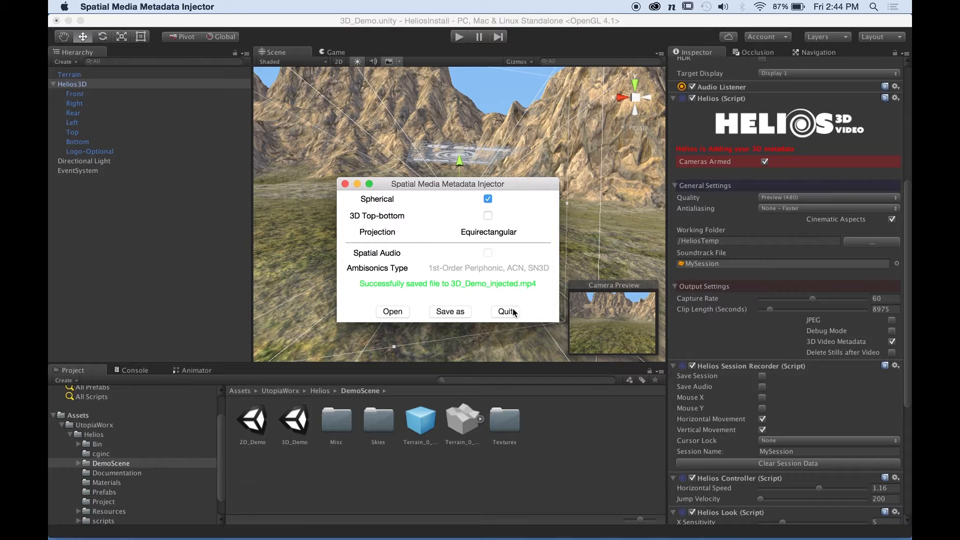
{"action": "left_click", "coordinate": [513, 310]}
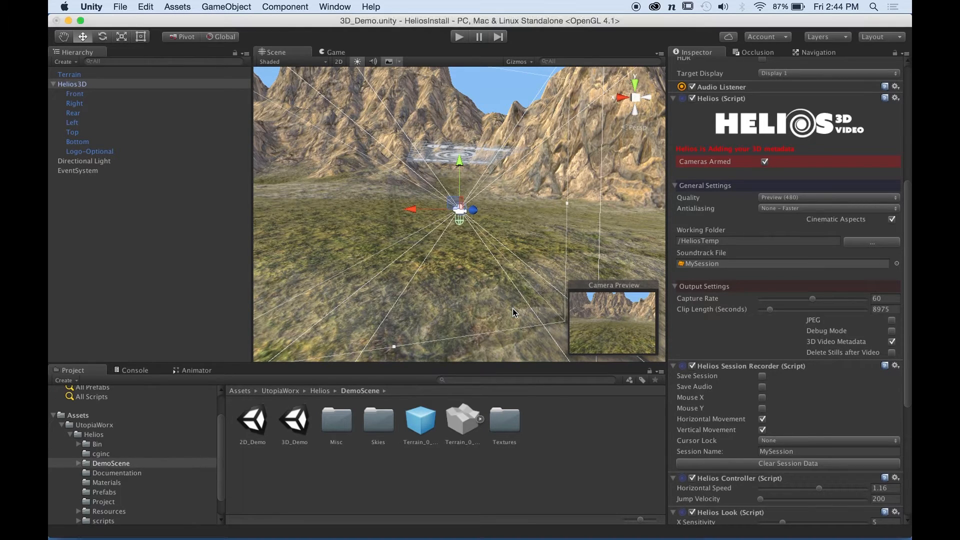
Switch to Finder, locate 3D_Demo_injected.mp4 at the start of the HeliosTemp folder and play it in a preview
{"action": "key", "text": "super+Tab"}
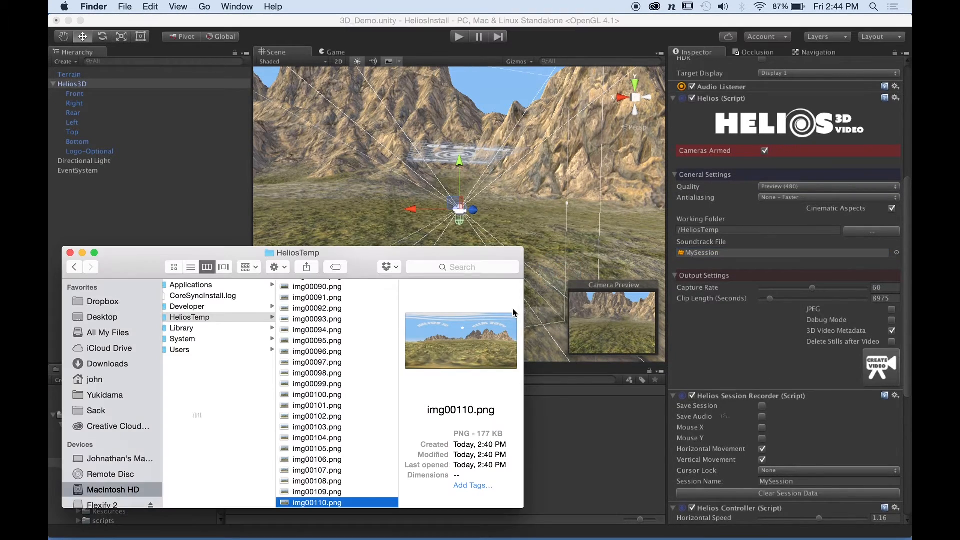
{"action": "scroll", "coordinate": [322, 416], "scroll_direction": "up", "scroll_amount": 15}
{"action": "scroll", "coordinate": [322, 417], "scroll_direction": "down", "scroll_amount": 2}
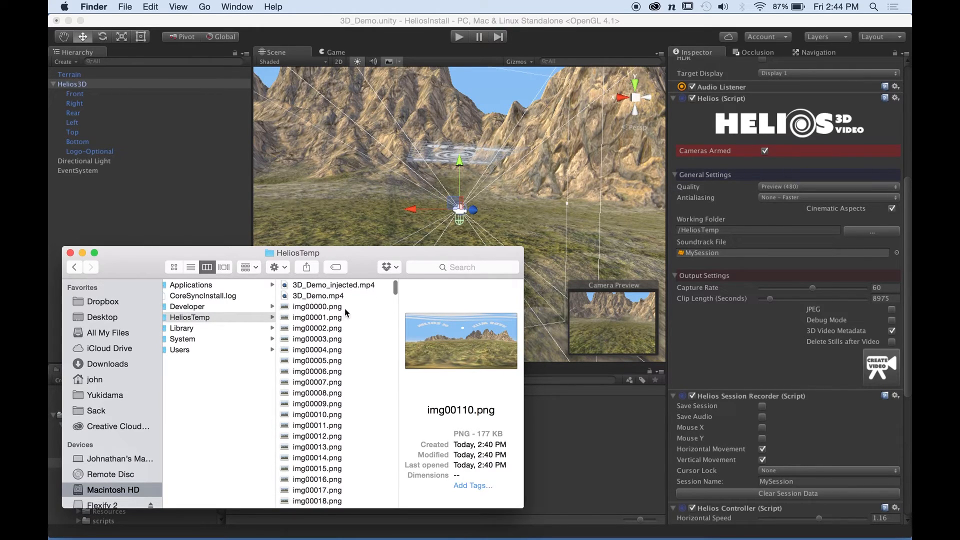
{"action": "left_click", "coordinate": [331, 296]}
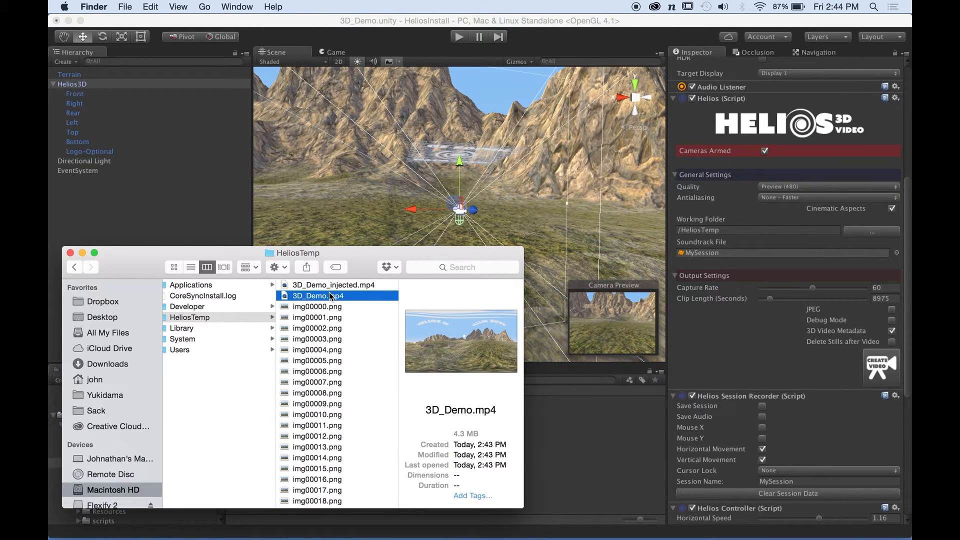
{"action": "key", "text": "Down"}
{"action": "key", "text": "Up"}
{"action": "key", "text": "Up"}
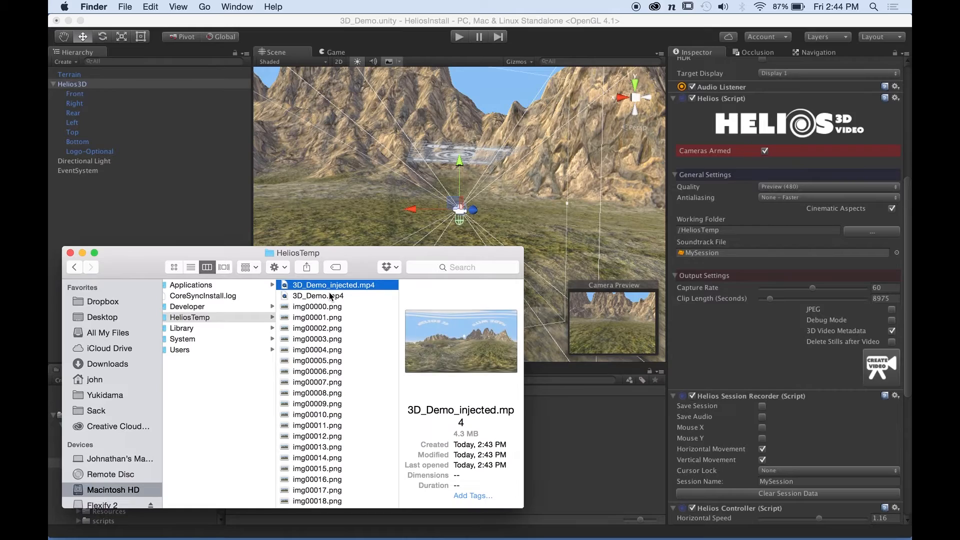
{"action": "key", "text": "space"}
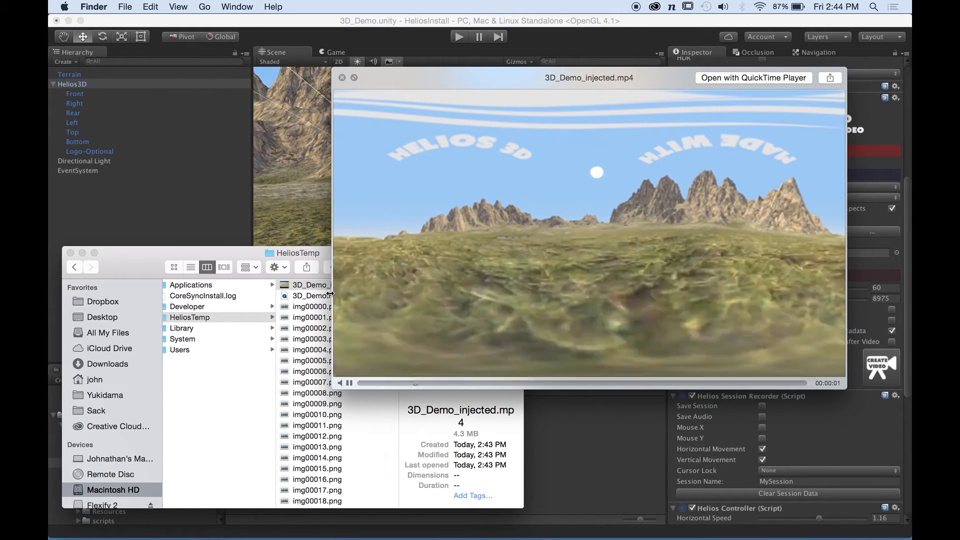
{"action": "key", "text": "space"}
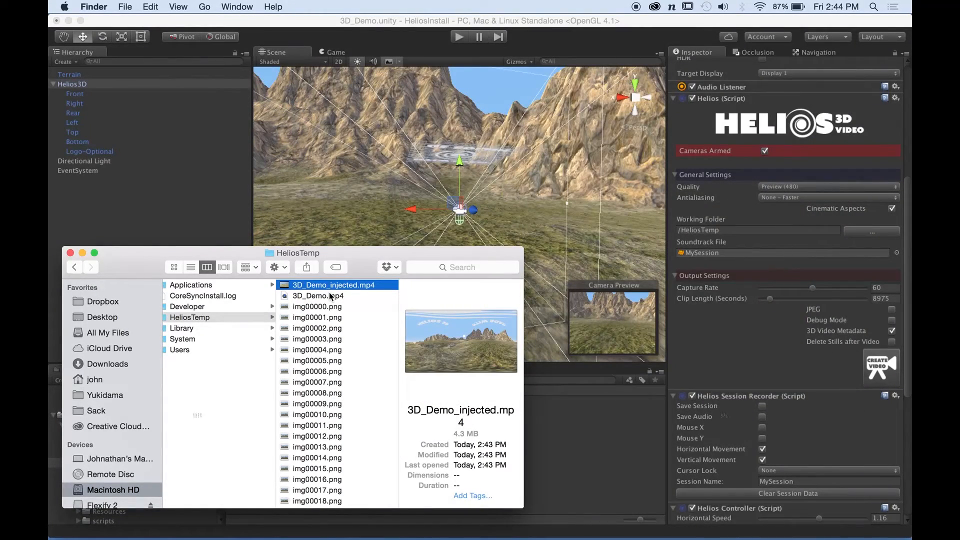
Switch to Google Chrome and load youtube.com to reach its video upload page
{"action": "key", "text": "super+space"}
{"action": "type", "text": "chr"}
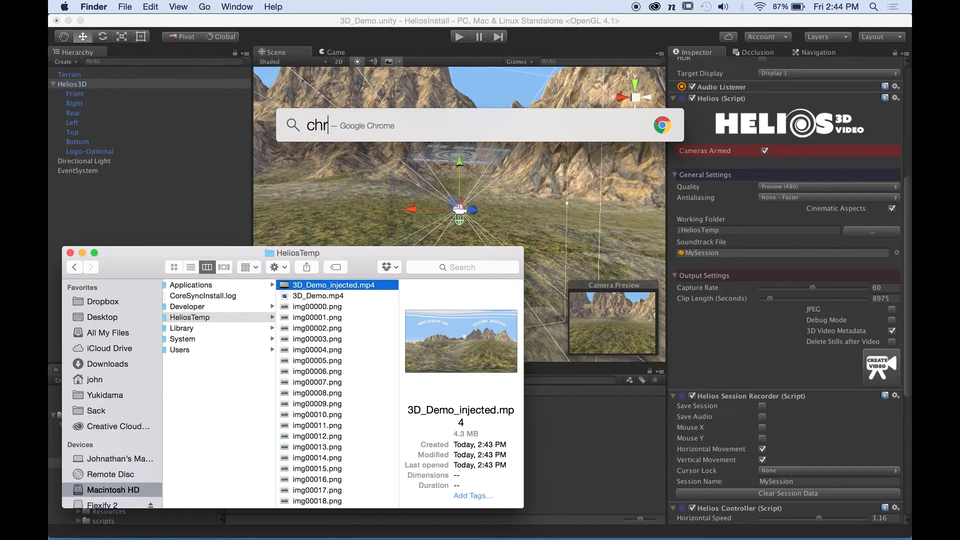
{"action": "key", "text": "Return"}
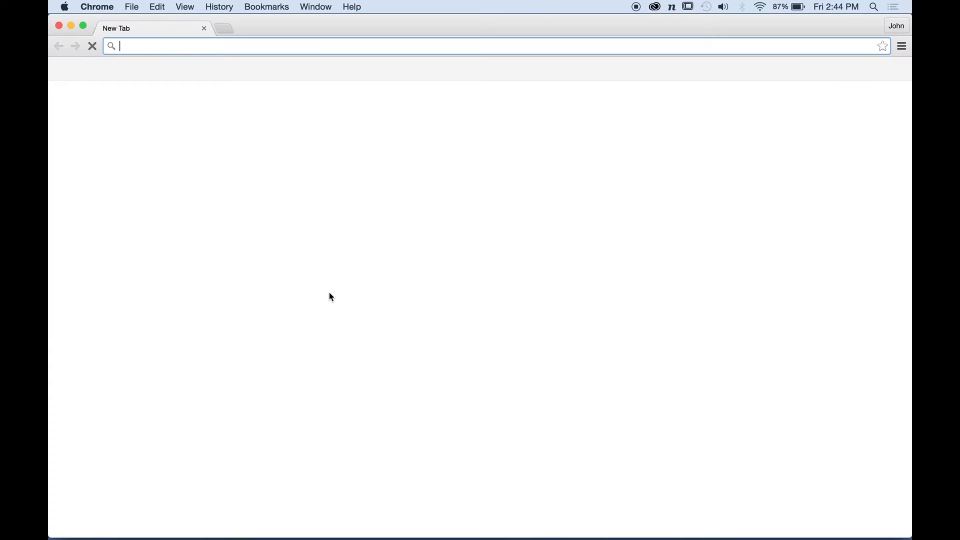
{"action": "type", "text": "youtube.com"}
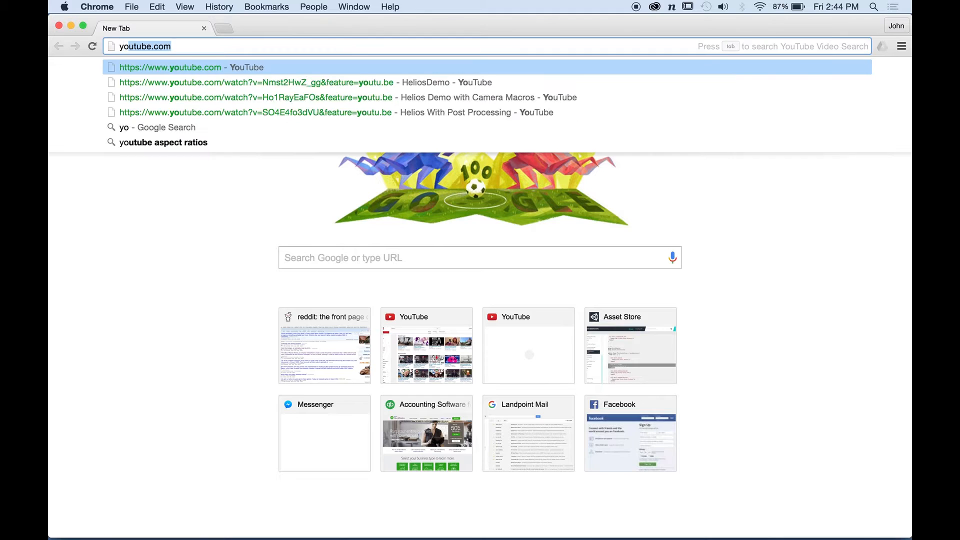
{"action": "key", "text": "Return"}
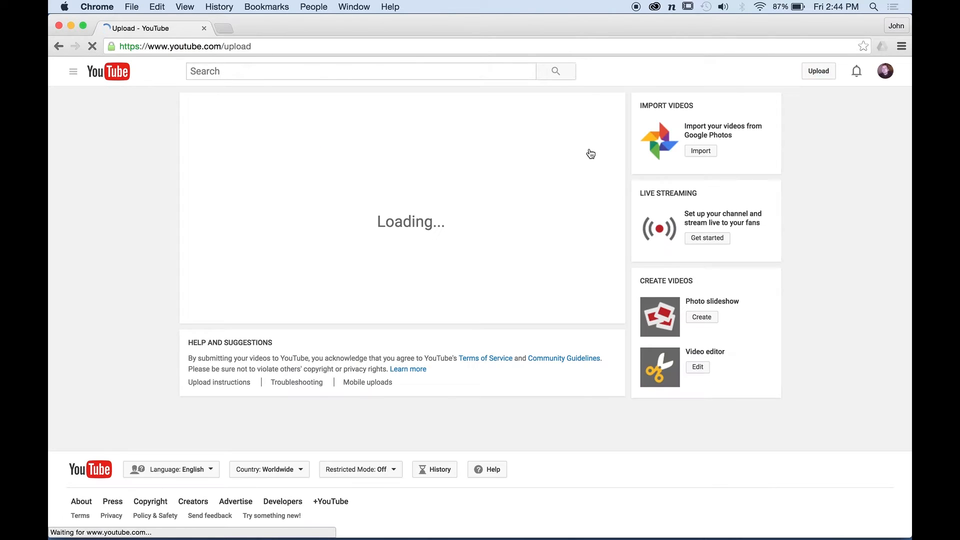
Upload 3D_Demo_injected.mp4 from the HeliosTemp folder and publish it with the middle video thumbnail selected
{"action": "left_click", "coordinate": [389, 180]}
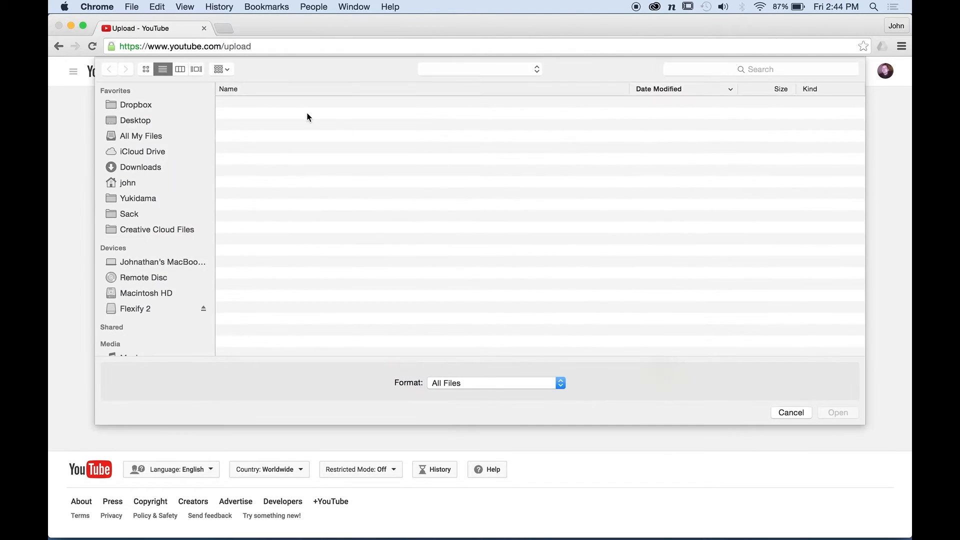
{"action": "left_click", "coordinate": [292, 104]}
{"action": "double_click", "coordinate": [292, 104]}
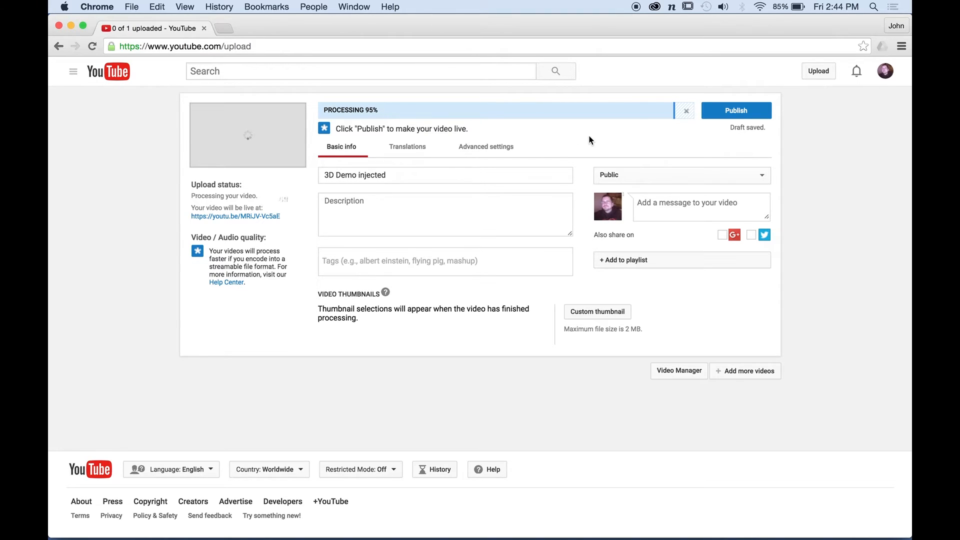
{"action": "left_click", "coordinate": [426, 323]}
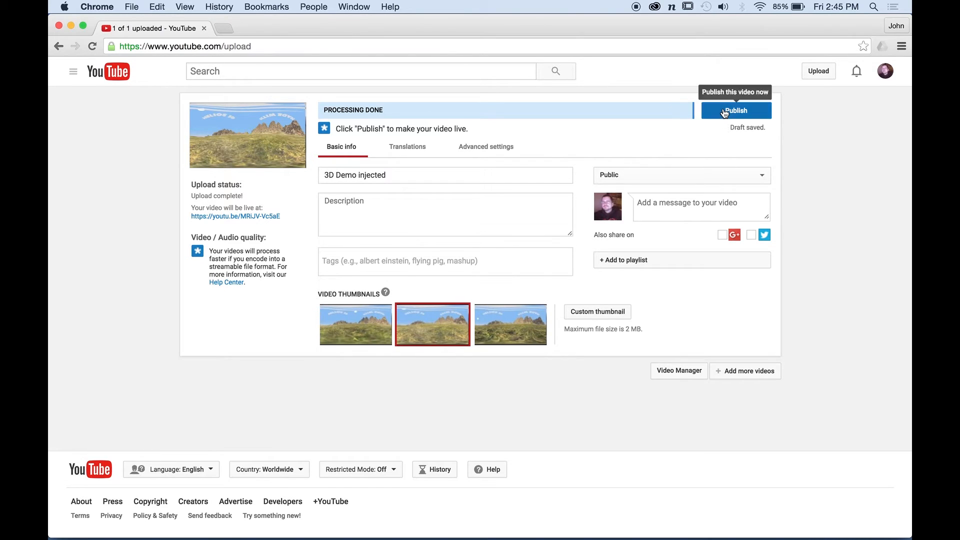
{"action": "left_click", "coordinate": [724, 112]}
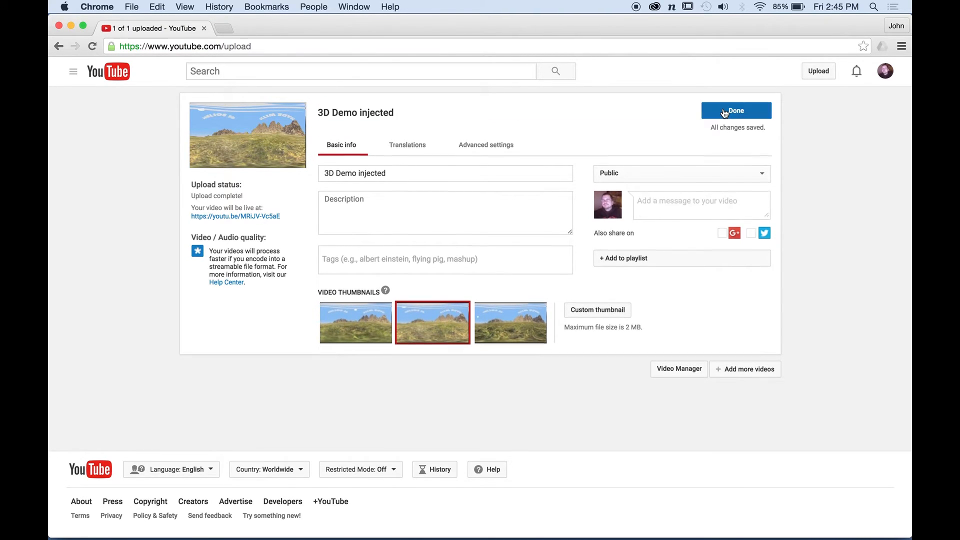
{"action": "left_click", "coordinate": [457, 208]}
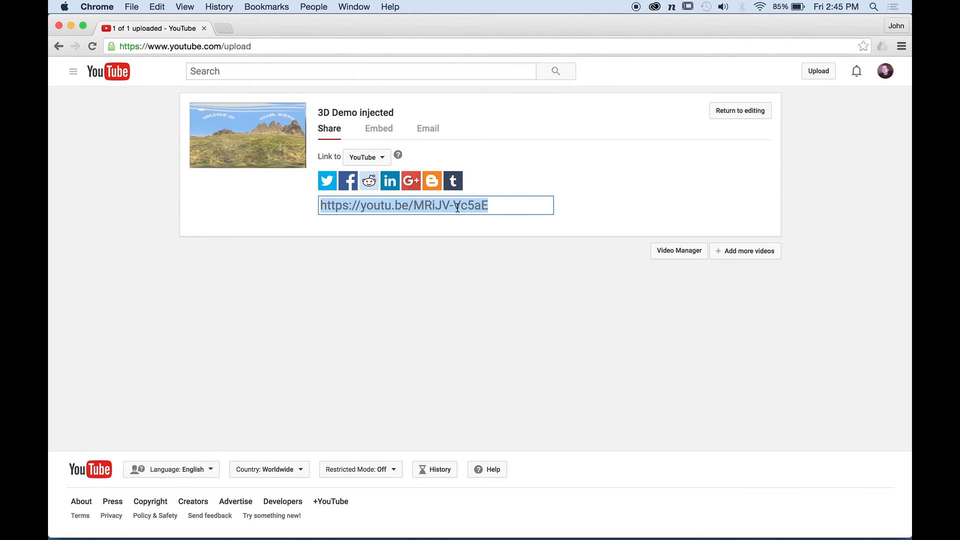
{"action": "key", "text": "super+t"}
{"action": "type", "text": "https://youtu.be/MRiJV-Vc5aE"}
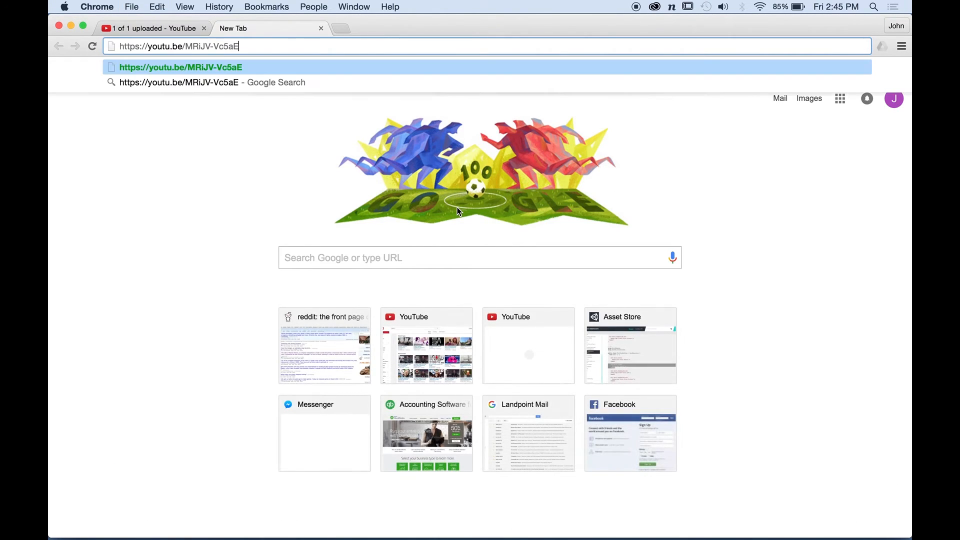
{"action": "key", "text": "Return"}
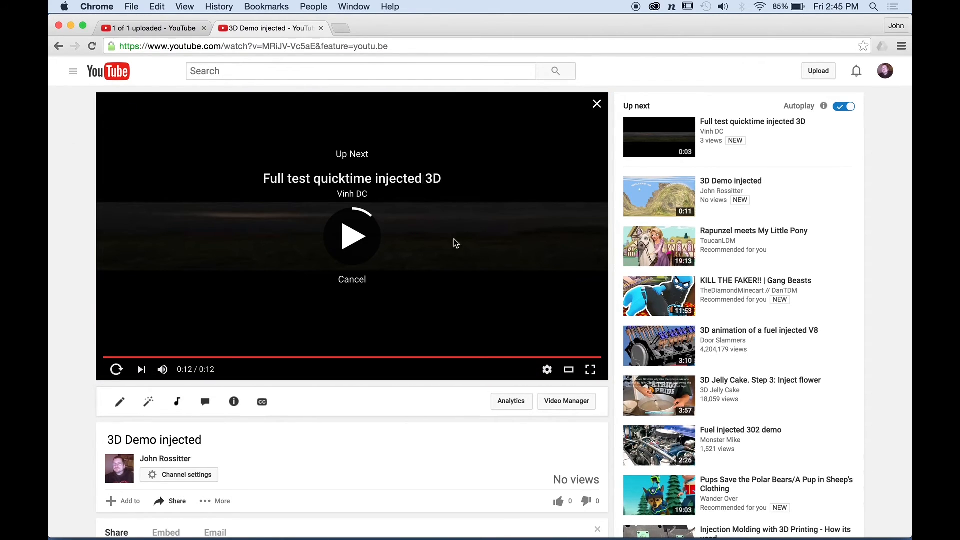
{"action": "left_click", "coordinate": [227, 46]}
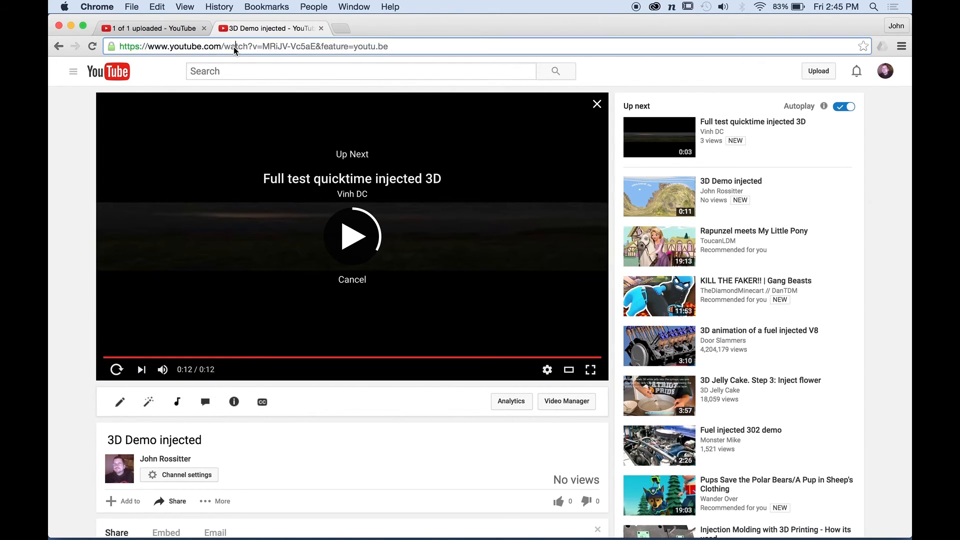
{"action": "key", "text": "Return"}
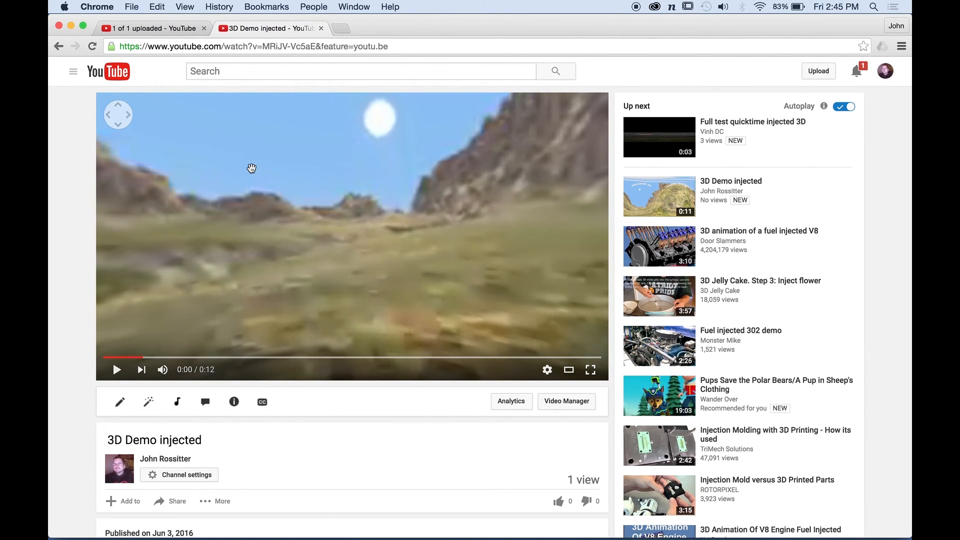
Look around the 360-degree video at the sky logo, the ground and the surrounding mountains, and close both YouTube tabs
{"action": "left_click_drag", "start_coordinate": [116, 100], "coordinate": [169, 121]}
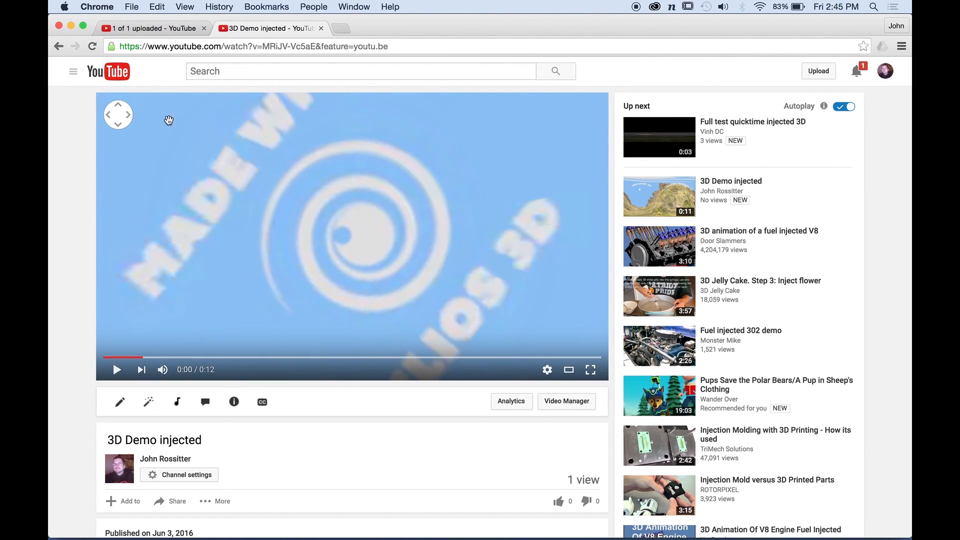
{"action": "left_click_drag", "start_coordinate": [249, 224], "coordinate": [252, 51]}
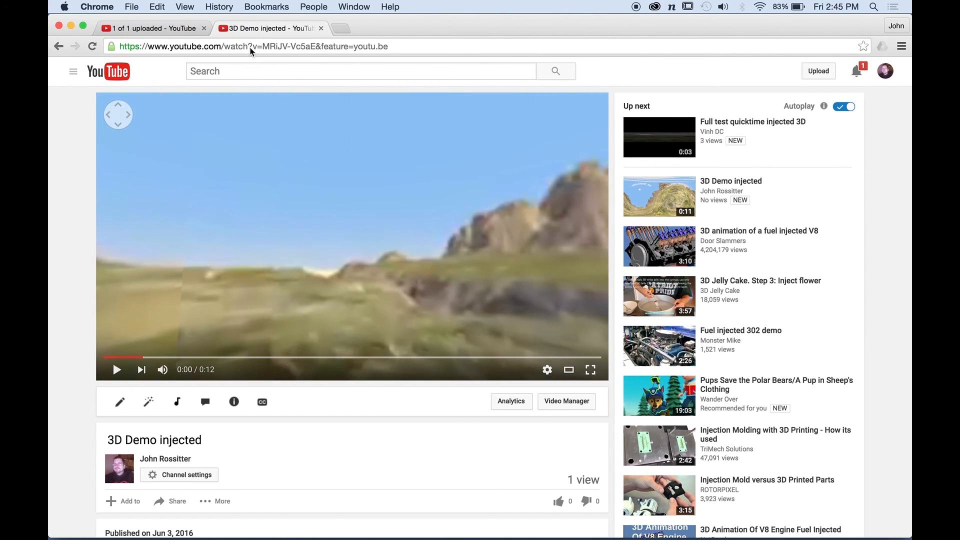
{"action": "left_click_drag", "start_coordinate": [424, 250], "coordinate": [699, 222]}
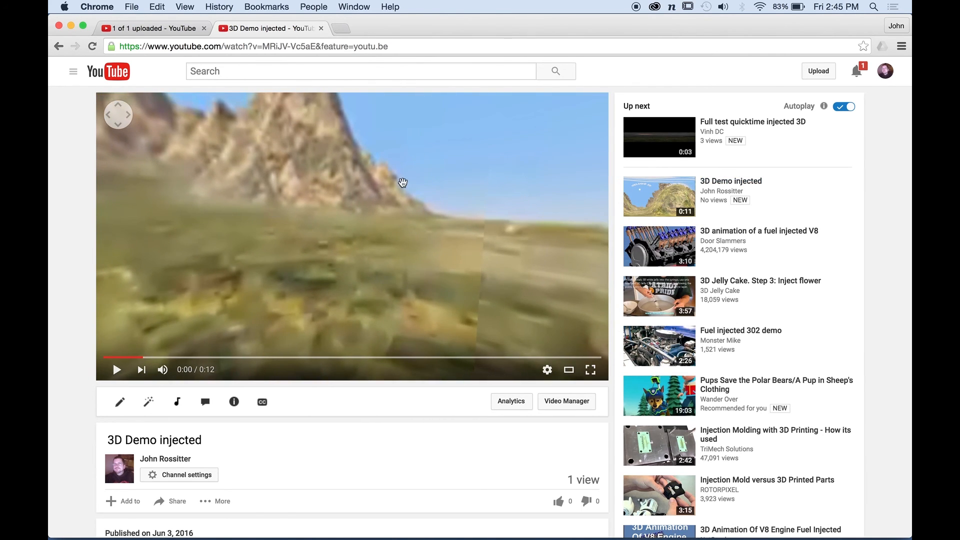
{"action": "left_click_drag", "start_coordinate": [317, 176], "coordinate": [575, 220]}
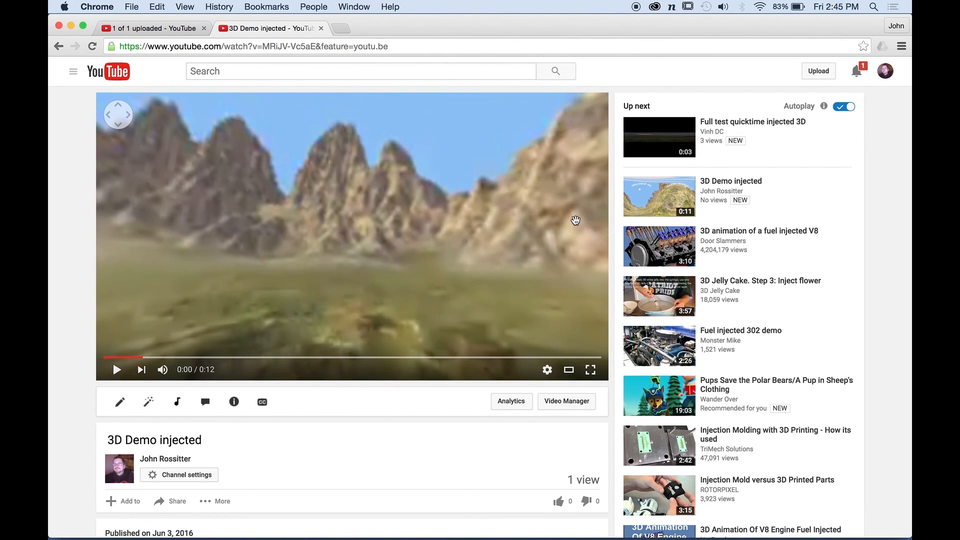
{"action": "left_click", "coordinate": [322, 30]}
{"action": "left_click", "coordinate": [202, 28]}
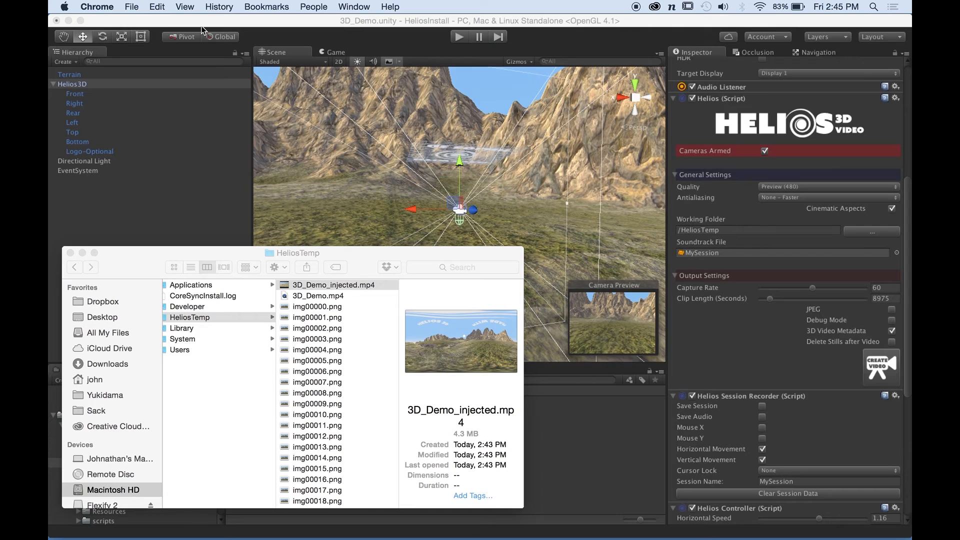